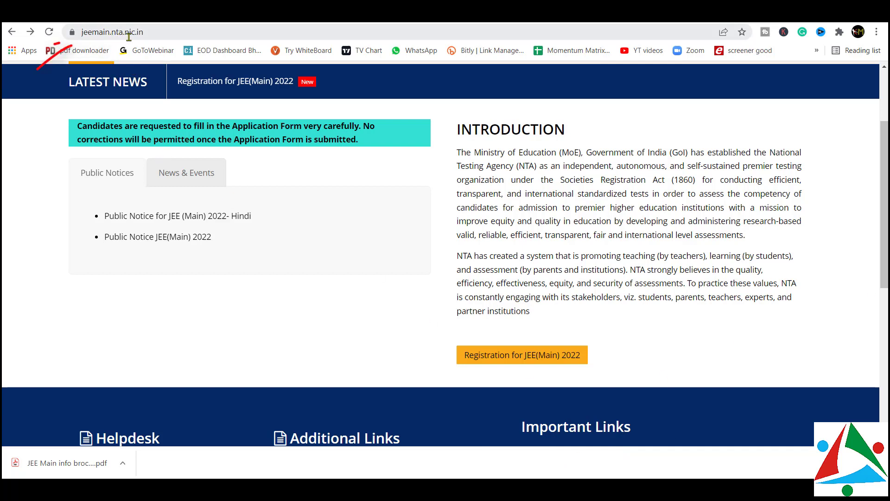
# Scroll the jeemain.nta.nic.in home page and go to the Registration for JEE(Main) 2022 site
pyautogui.scroll(-2, 476, 219)
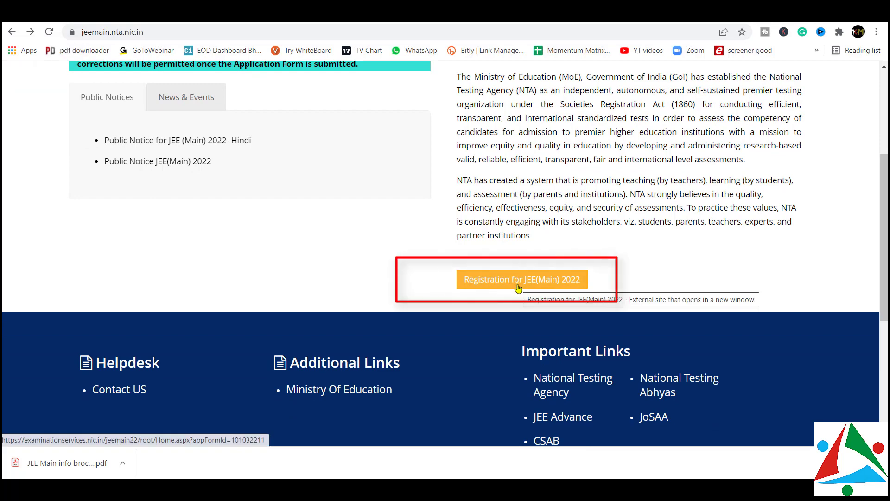
pyautogui.click(518, 288)
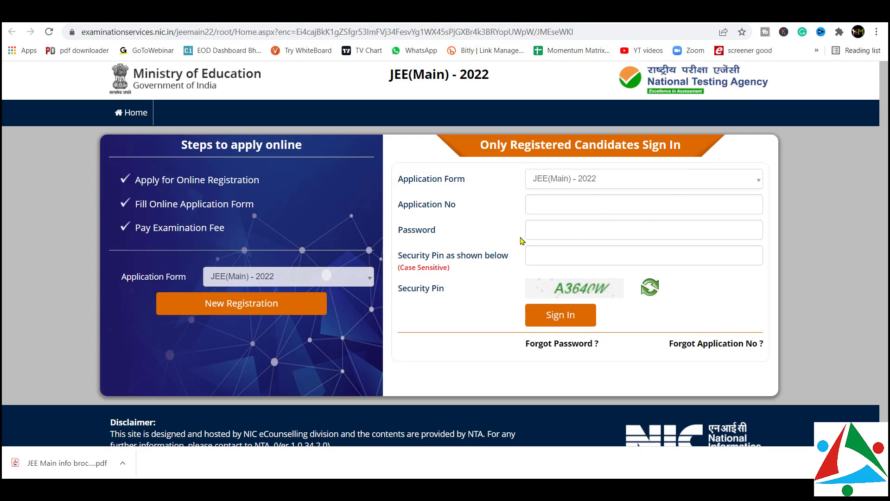
# Start a New Registration and read through the 2022 session fee table and application steps
pyautogui.click(243, 307)
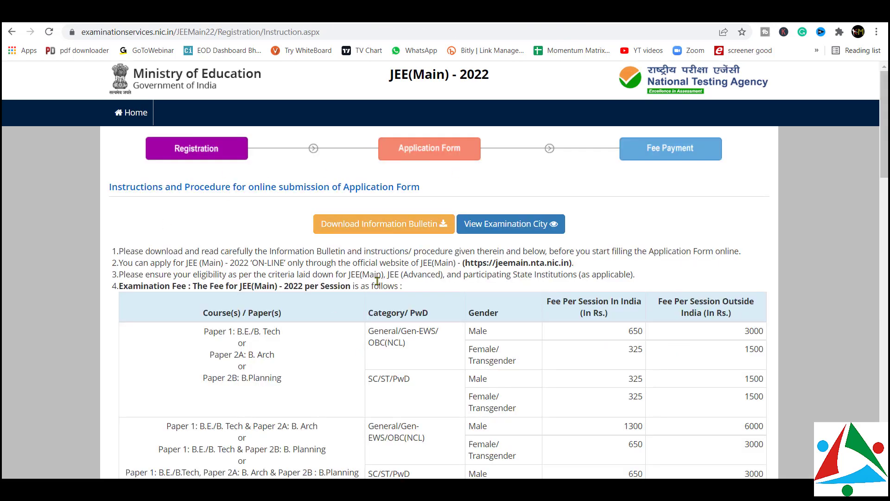
pyautogui.scroll(-3, 357, 268)
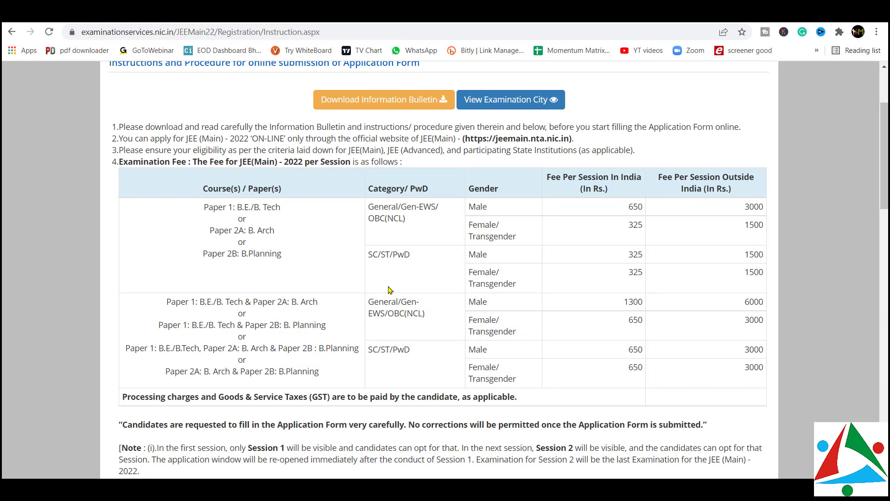
pyautogui.scroll(-4, 318, 193)
pyautogui.scroll(4, 318, 190)
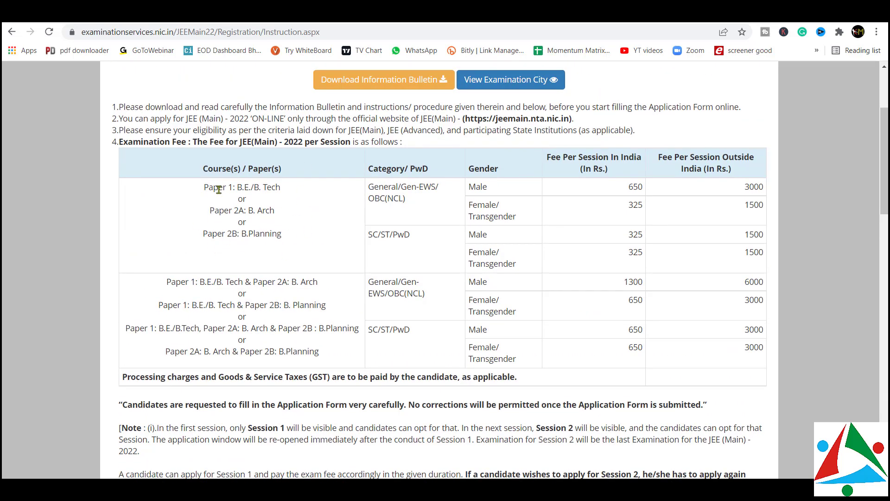
pyautogui.moveTo(231, 187); pyautogui.dragTo(282, 187)
pyautogui.scroll(-4, 368, 231)
pyautogui.scroll(-15, 368, 230)
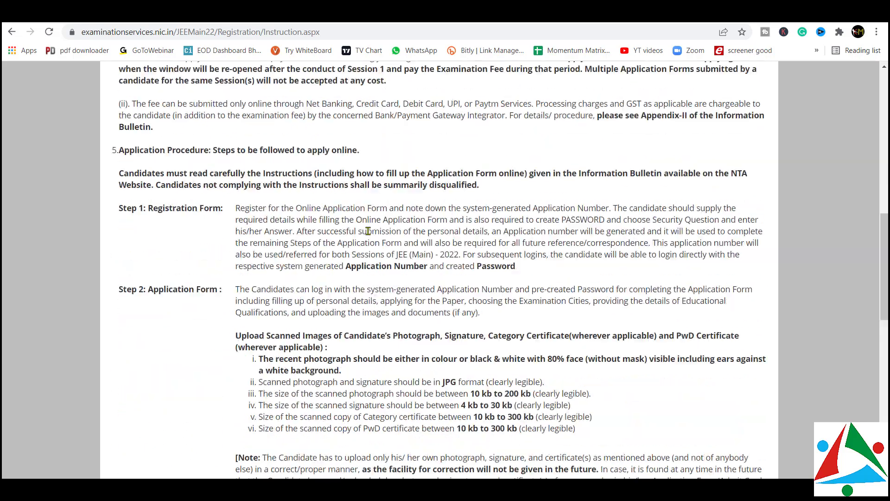
pyautogui.scroll(6, 368, 231)
pyautogui.scroll(5, 368, 230)
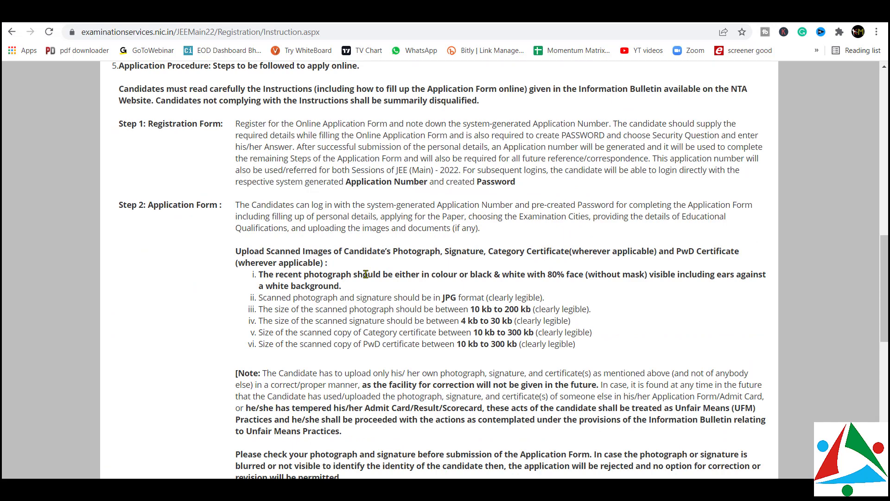
# Highlight the recent-photo, 80% face, JPG format and category certificate size rules, then scroll down
pyautogui.moveTo(289, 274); pyautogui.dragTo(341, 275)
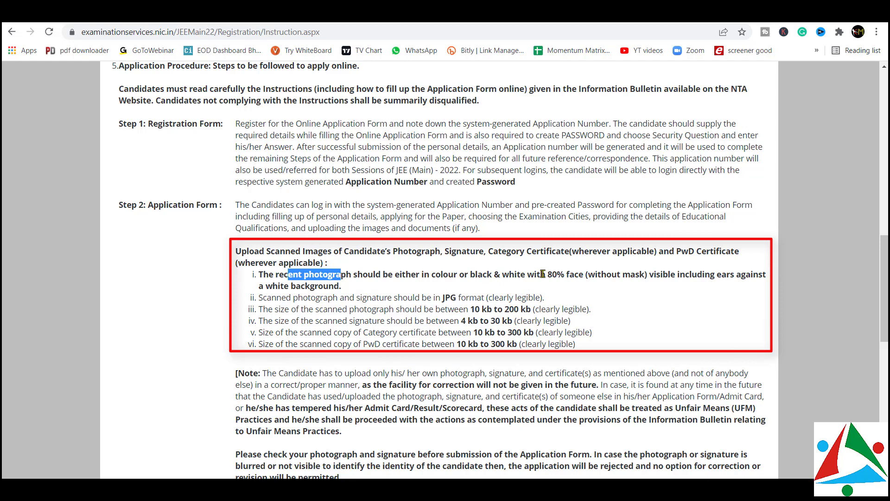
pyautogui.moveTo(542, 274); pyautogui.dragTo(586, 275)
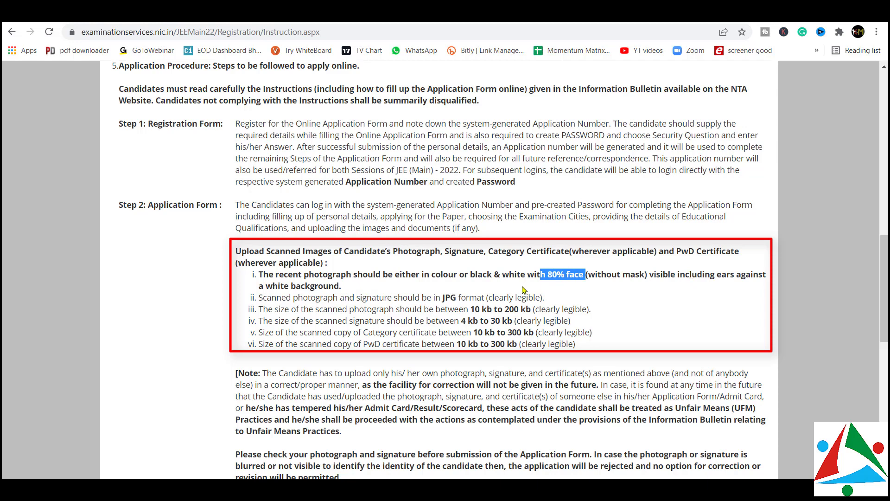
pyautogui.click(295, 295)
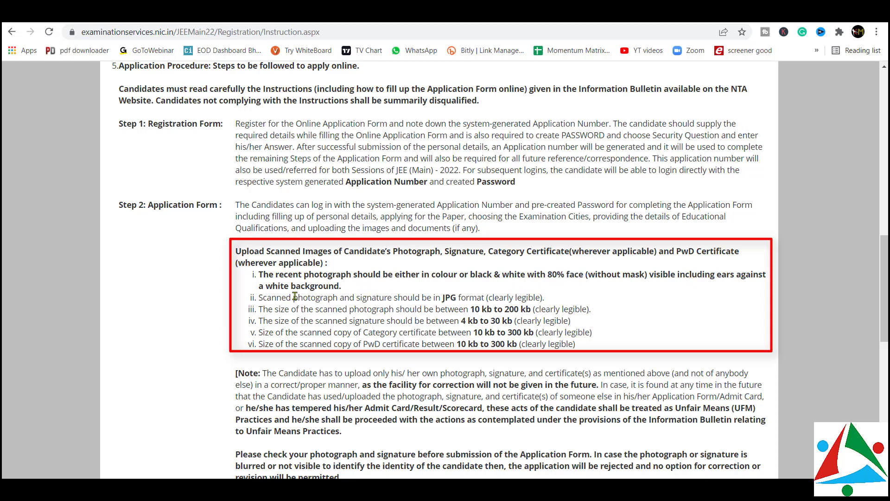
pyautogui.moveTo(287, 298)
pyautogui.mouseDown()
pyautogui.moveTo(475, 295)
pyautogui.moveTo(472, 309)
pyautogui.moveTo(529, 310)
pyautogui.mouseUp()
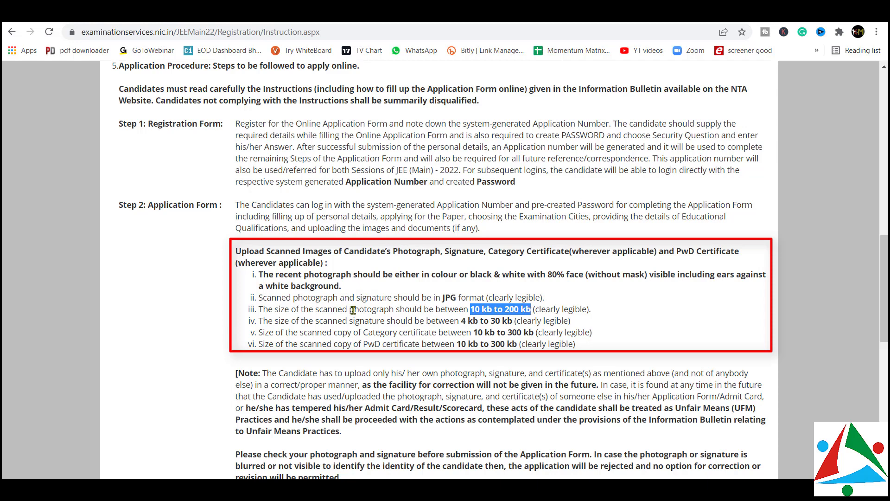
pyautogui.moveTo(353, 332); pyautogui.dragTo(467, 335)
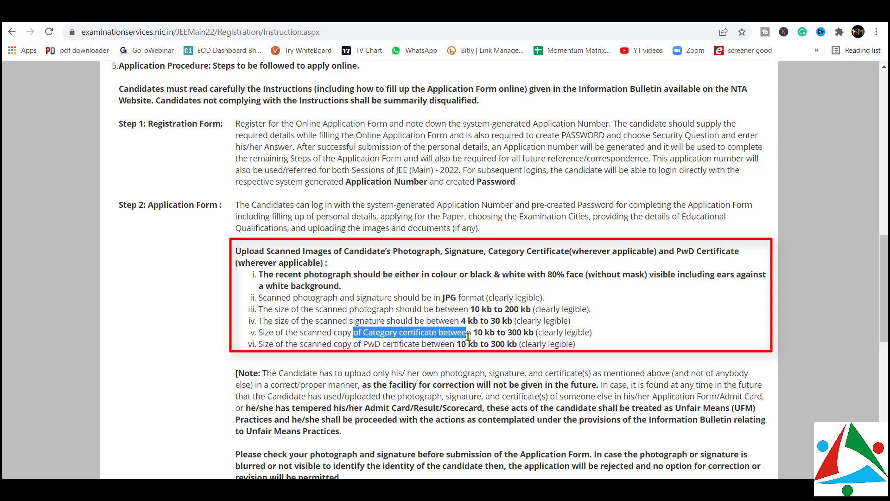
pyautogui.click(468, 334)
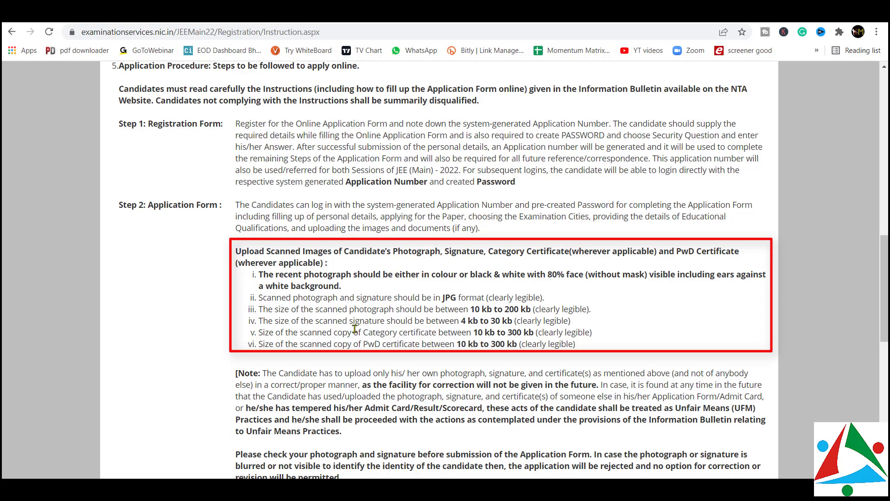
pyautogui.scroll(-15, 378, 312)
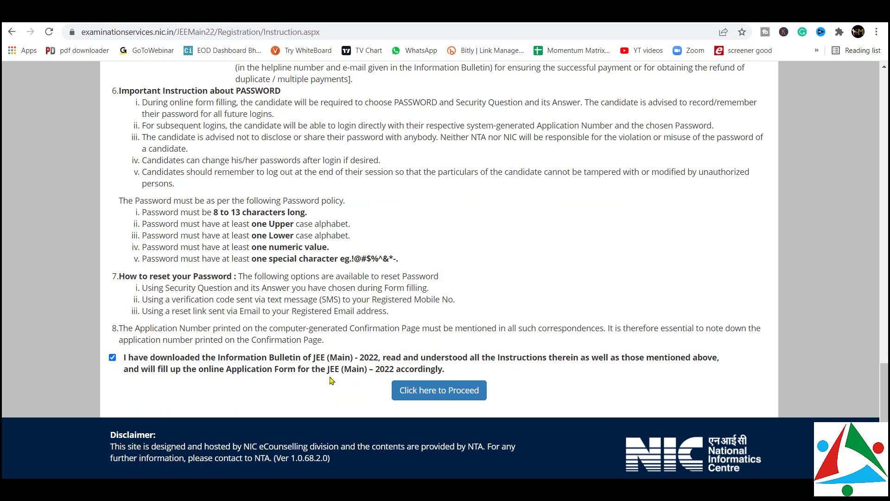
# Proceed from the instructions to the registration form and look over its fields
pyautogui.click(455, 396)
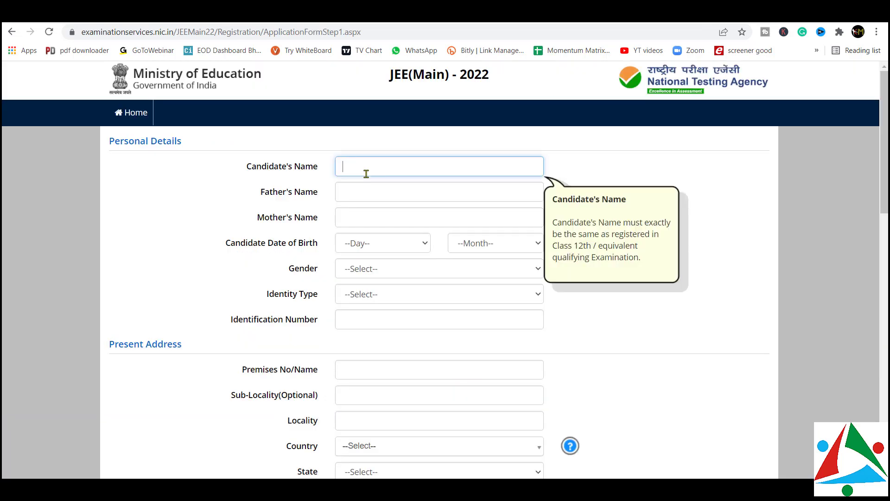
pyautogui.scroll(-4, 215, 282)
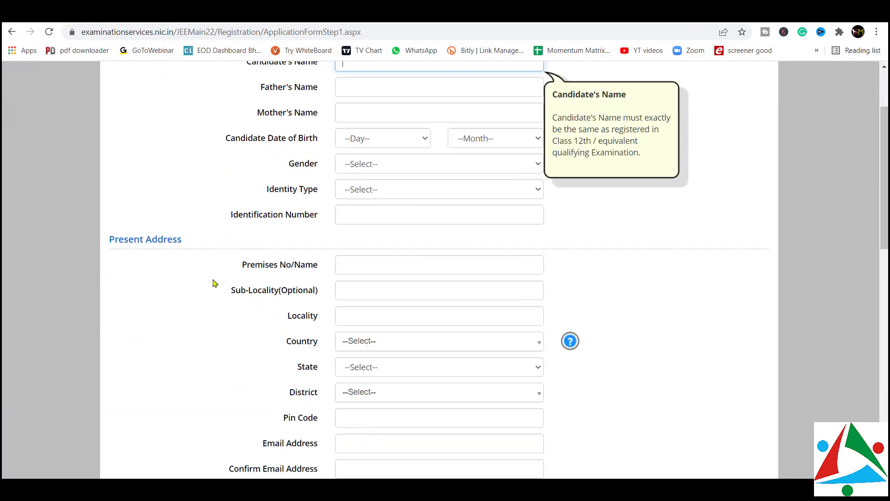
pyautogui.scroll(-9, 215, 282)
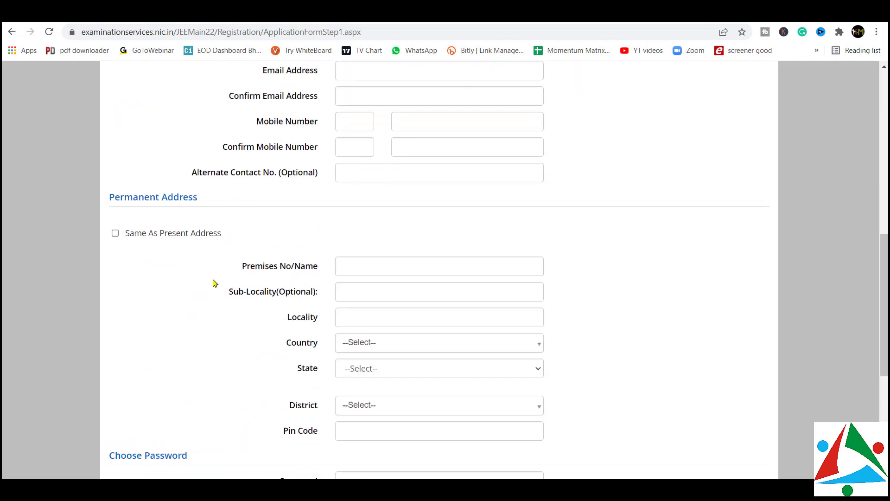
pyautogui.scroll(-4, 215, 283)
pyautogui.scroll(16, 215, 283)
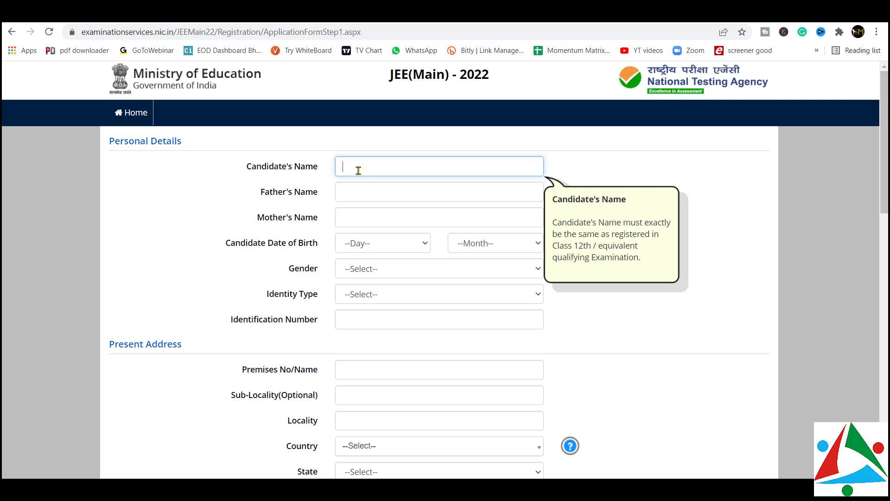
# Enter the father's and mother's names
pyautogui.click(351, 193)
pyautogui.write('s')
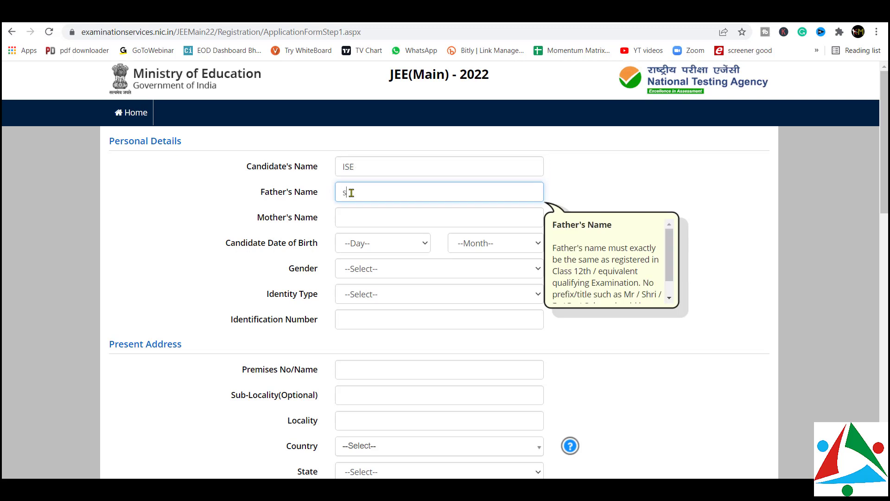
pyautogui.write('pectrum')
pyautogui.click(354, 216)
pyautogui.write('spec')
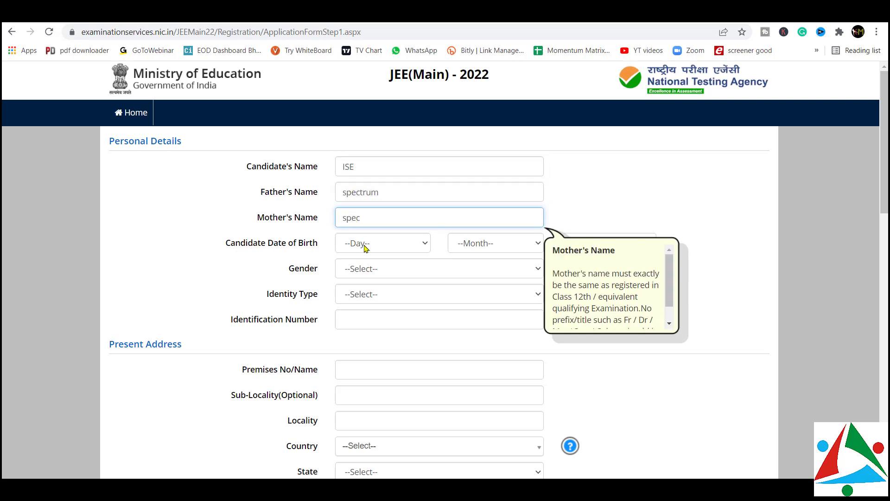
# Set date of birth to 09 February 2006 and gender to Male
pyautogui.click(364, 246)
pyautogui.click(391, 112)
pyautogui.click(495, 243)
pyautogui.click(483, 282)
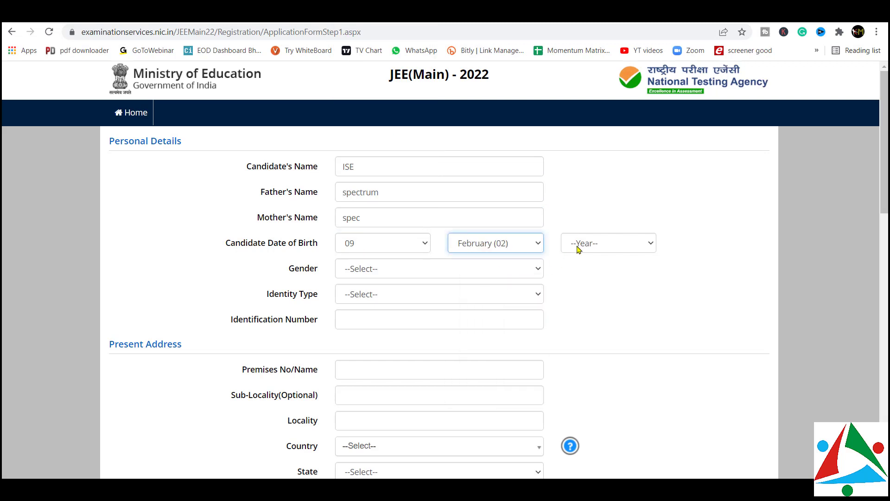
pyautogui.click(581, 244)
pyautogui.click(585, 65)
pyautogui.click(404, 273)
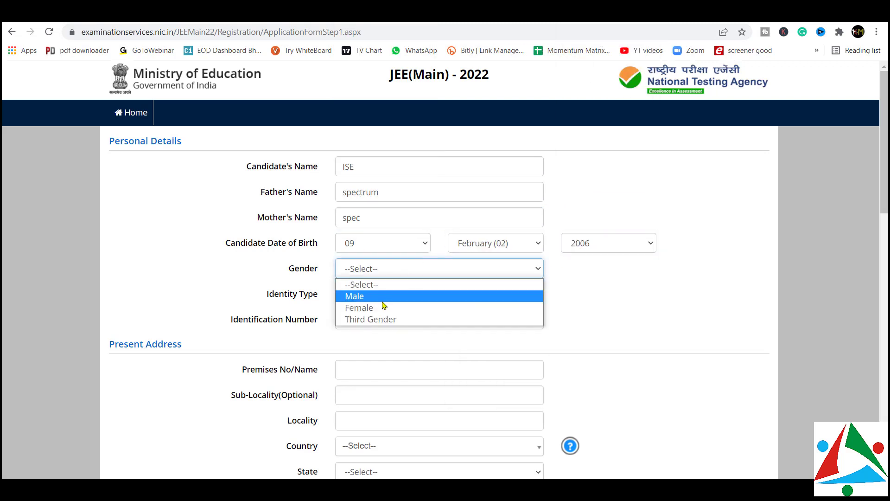
pyautogui.click(378, 295)
# Choose PAN Card as the identity type and enter the PAN number
pyautogui.click(370, 301)
pyautogui.click(363, 321)
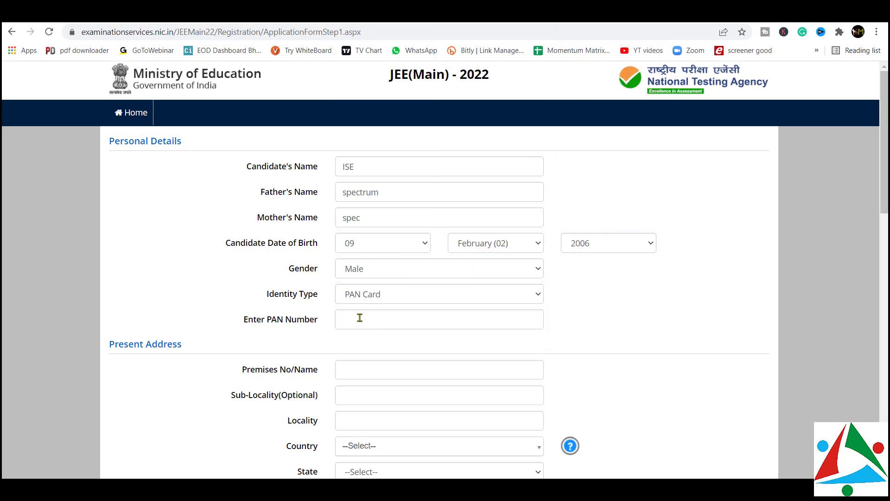
pyautogui.click(362, 314)
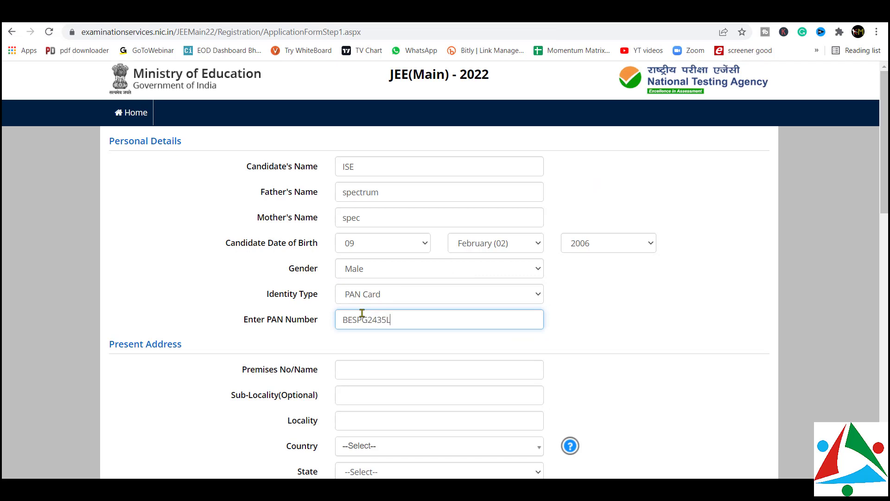
pyautogui.scroll(-3, 362, 313)
pyautogui.click(369, 230)
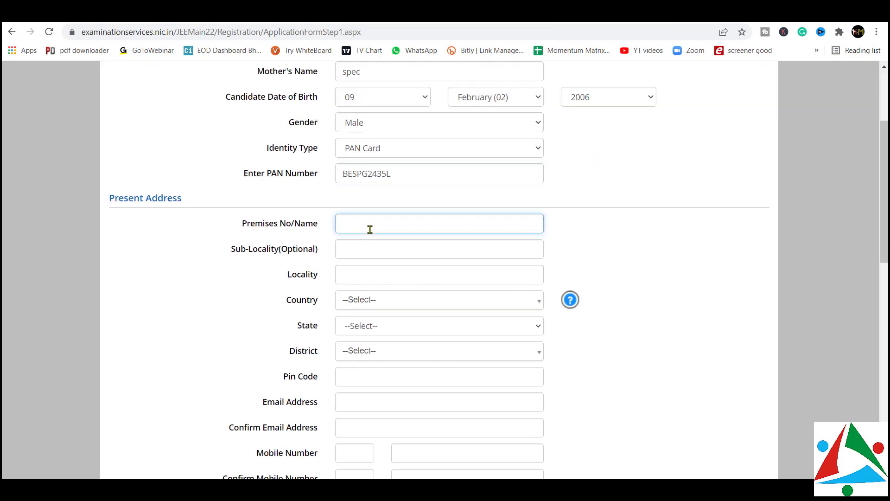
# Fill the present address with Powai as premises and locality, country India, state MAHARASTRA
pyautogui.write('POwai')
pyautogui.click(375, 252)
pyautogui.click(369, 269)
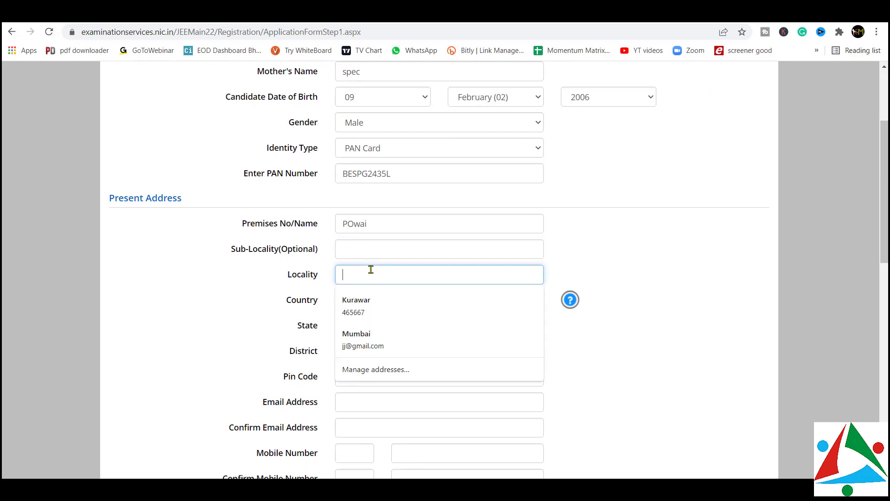
pyautogui.write('powai')
pyautogui.click(393, 300)
pyautogui.click(369, 352)
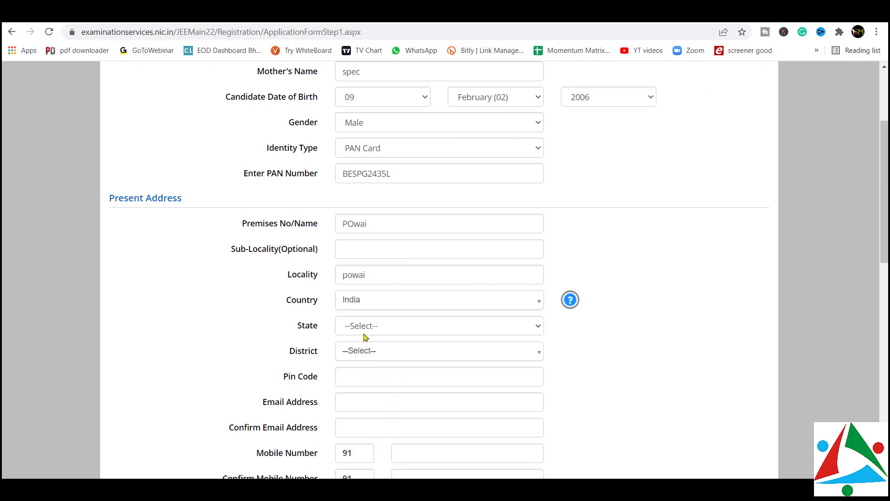
pyautogui.click(366, 326)
pyautogui.scroll(-5, 431, 221)
pyautogui.click(408, 135)
# Search 'mumbai' and choose MUMBAI CITY as the district
pyautogui.click(368, 352)
pyautogui.write('mumbai')
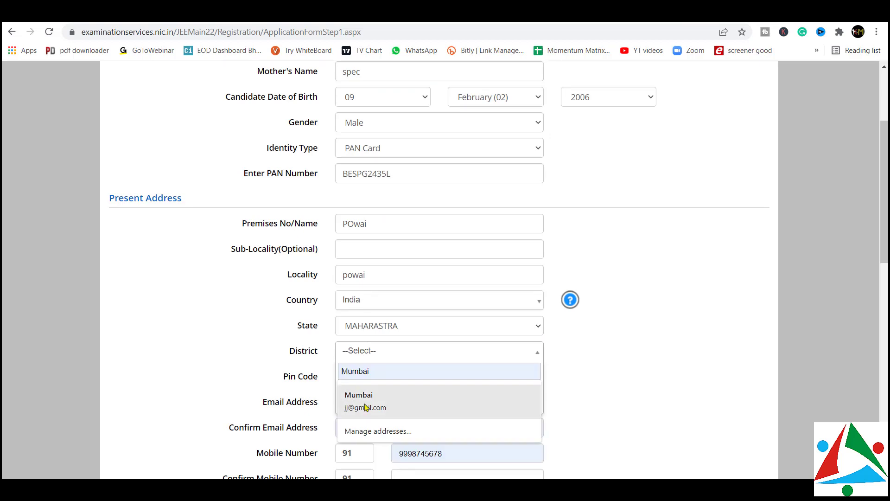
pyautogui.click(369, 406)
pyautogui.click(364, 389)
pyautogui.scroll(-3, 497, 362)
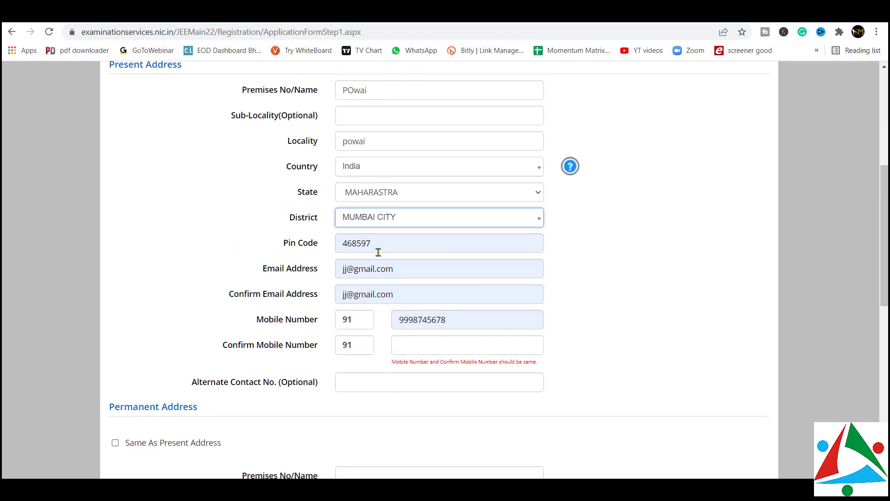
# Replace the e-mail address and retype it in Confirm Email
pyautogui.moveTo(403, 268); pyautogui.dragTo(296, 283)
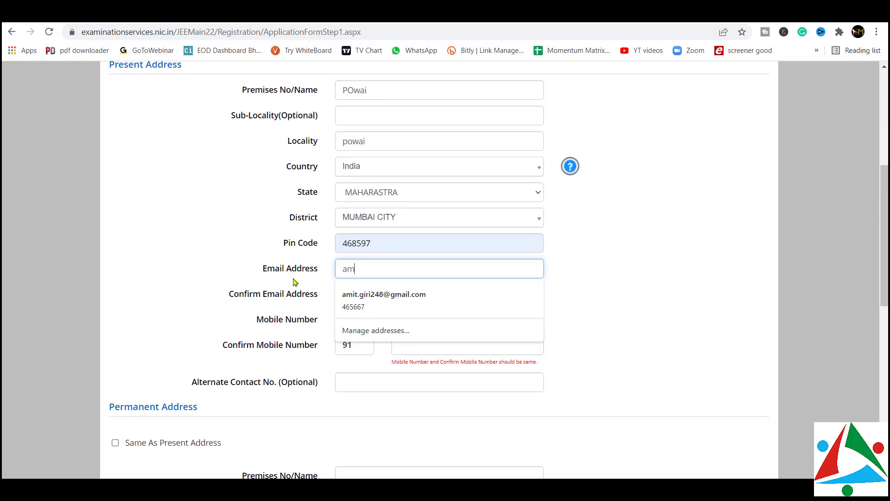
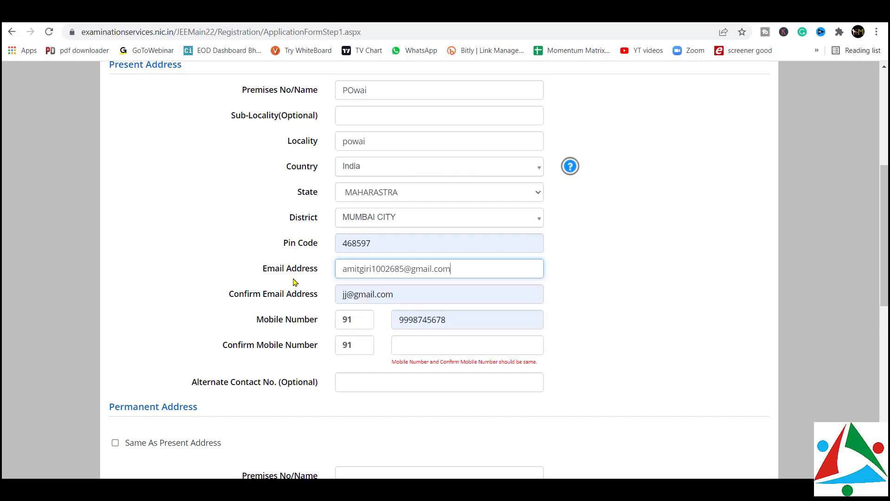
pyautogui.click(391, 295)
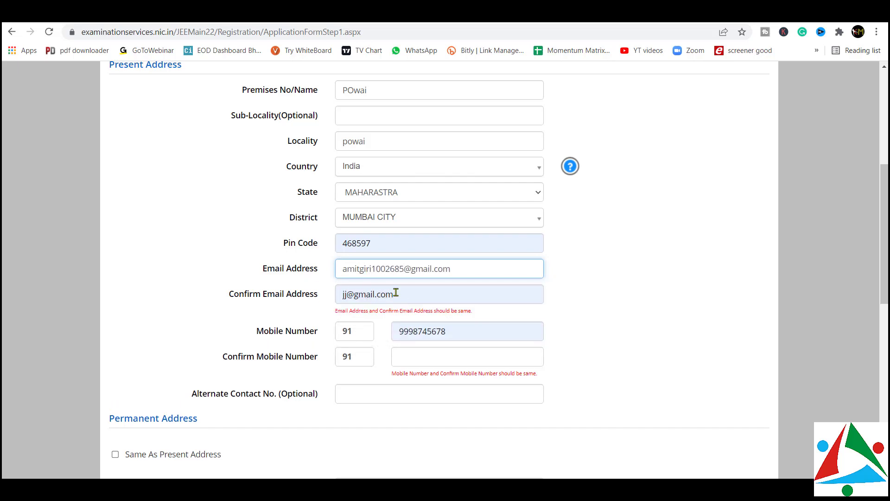
pyautogui.moveTo(391, 295); pyautogui.dragTo(327, 295)
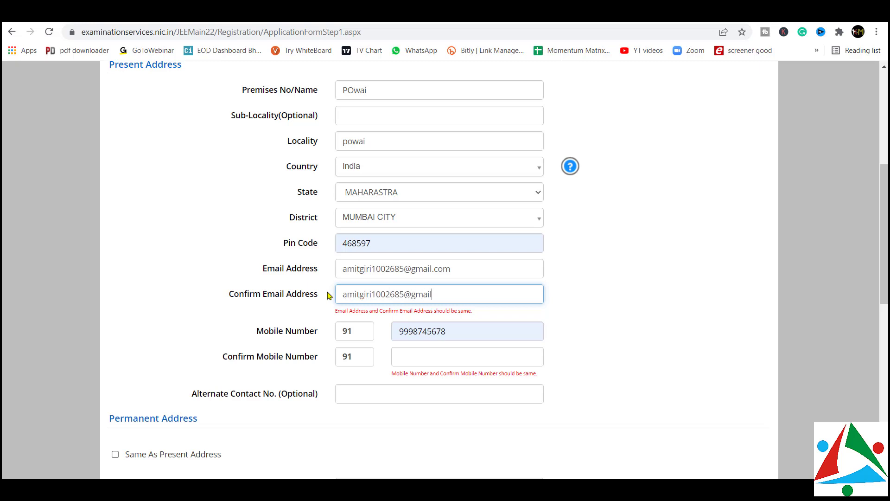
# Replace the mobile number and enter it again in Confirm Mobile Number
pyautogui.click(483, 333)
pyautogui.moveTo(469, 325); pyautogui.dragTo(374, 325)
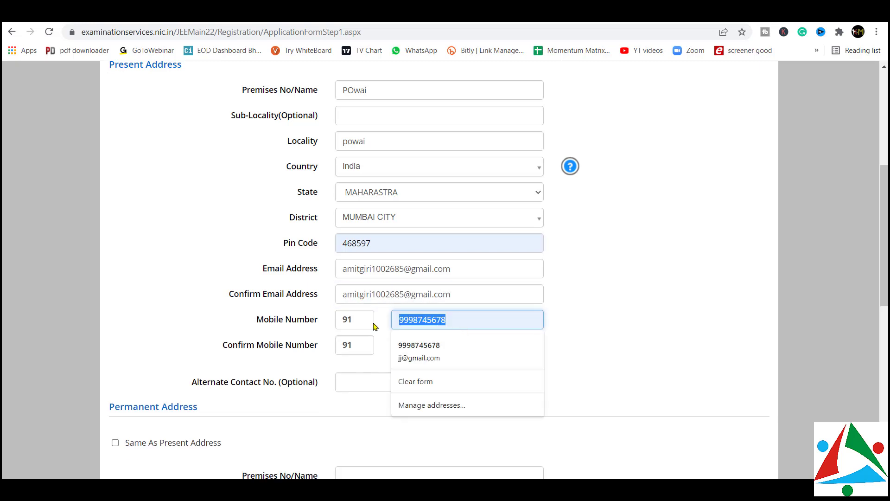
pyautogui.write('8050')
pyautogui.press('BackSpace')
pyautogui.press('BackSpace')
pyautogui.press('BackSpace')
pyautogui.press('BackSpace')
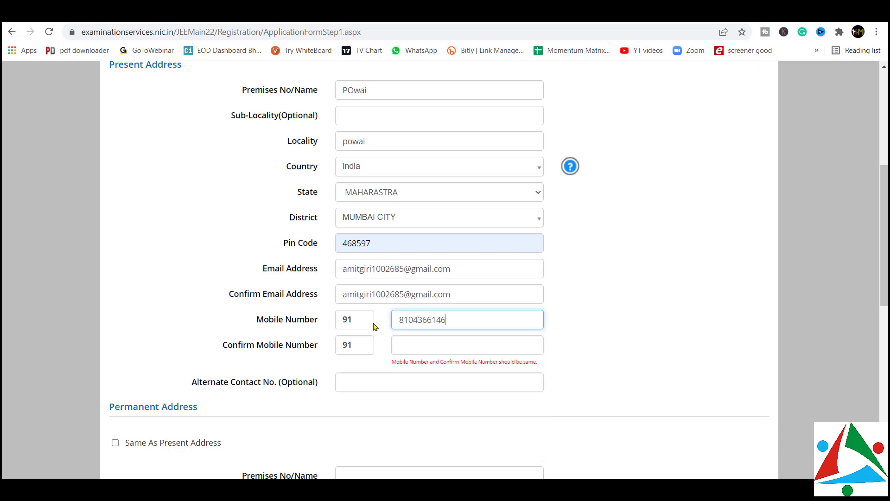
pyautogui.click(424, 347)
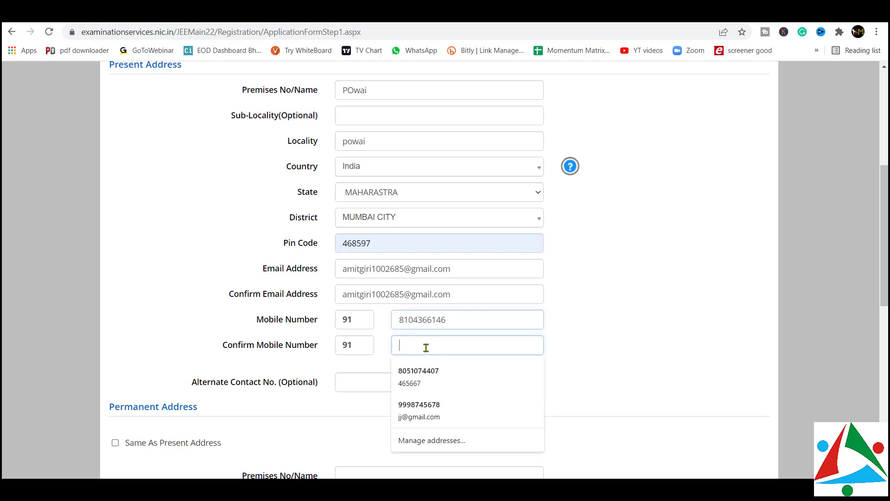
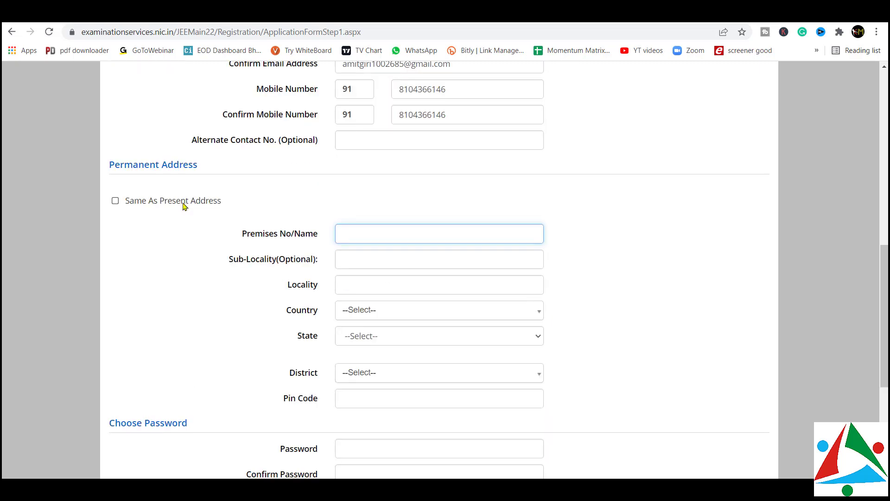
# Copy present address as permanent, set password, rarely-visited-website security question and pin, then submit
pyautogui.click(144, 204)
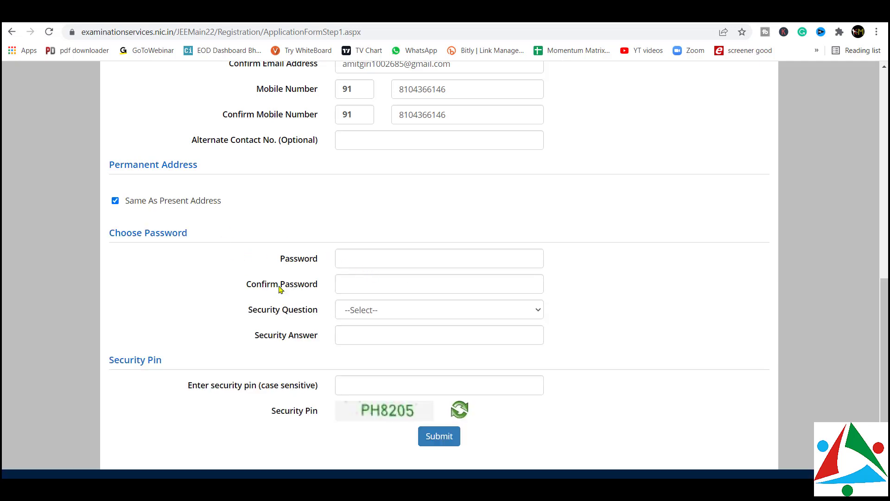
pyautogui.click(375, 260)
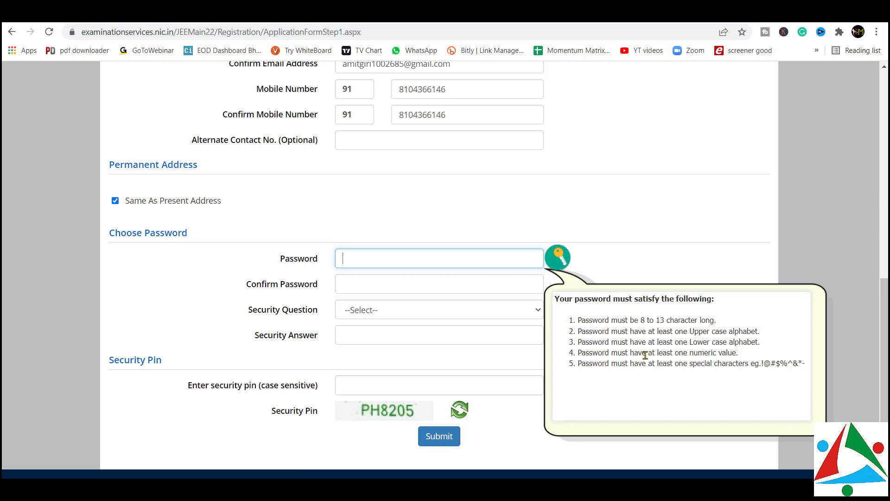
pyautogui.click(392, 310)
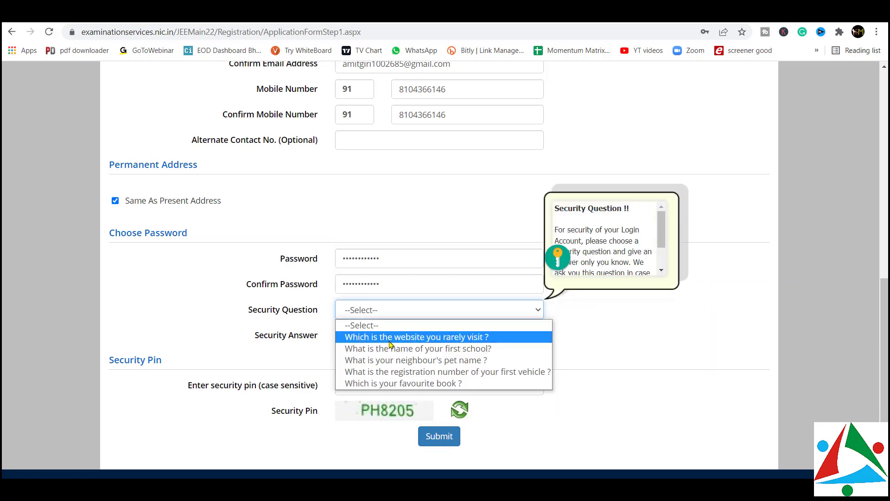
pyautogui.click(391, 337)
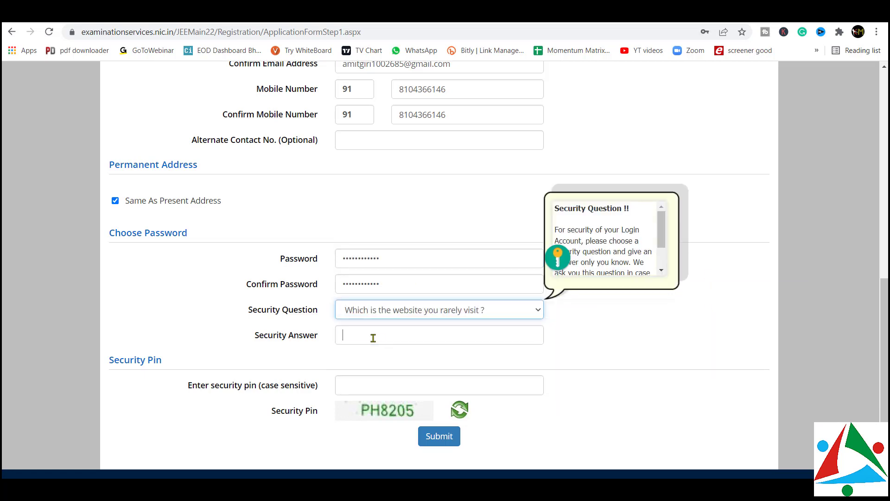
pyautogui.click(383, 389)
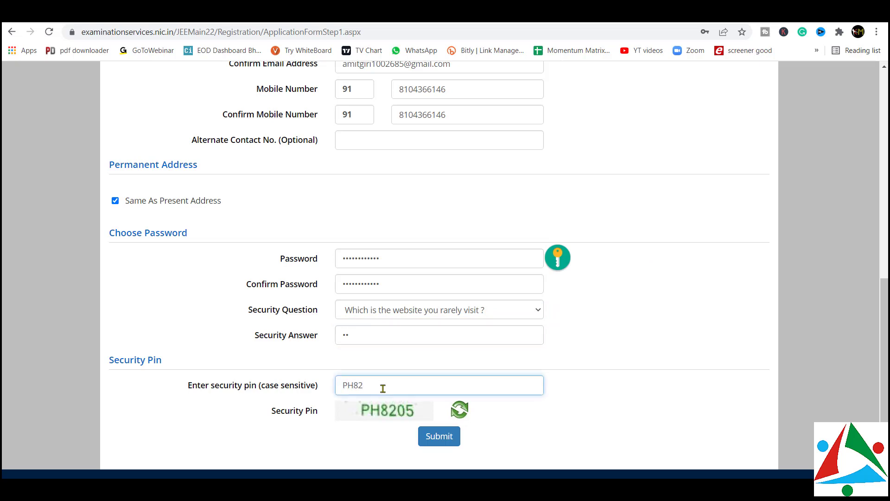
pyautogui.write('PH8205')
pyautogui.click(443, 436)
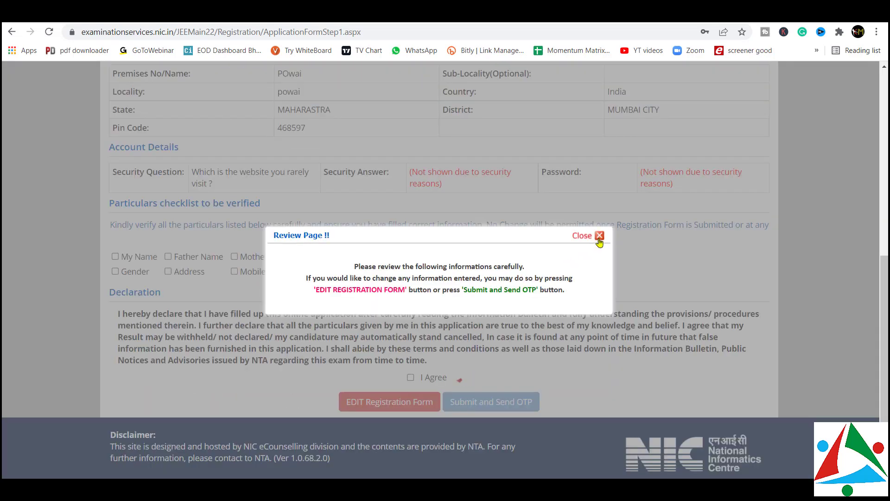
# Tick Father Name, Mother Name, Date of Birth, Email, Mobile, Address and Gender, agree, and send OTP
pyautogui.click(598, 239)
pyautogui.scroll(7, 270, 277)
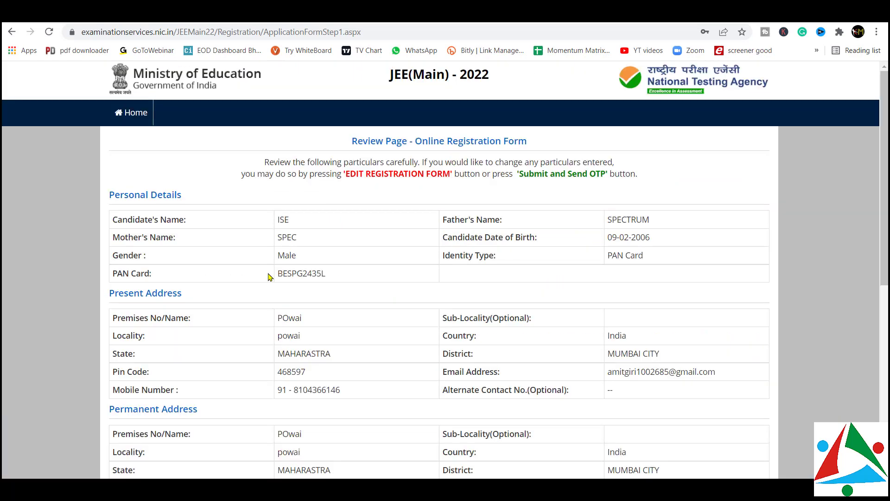
pyautogui.scroll(-7, 269, 277)
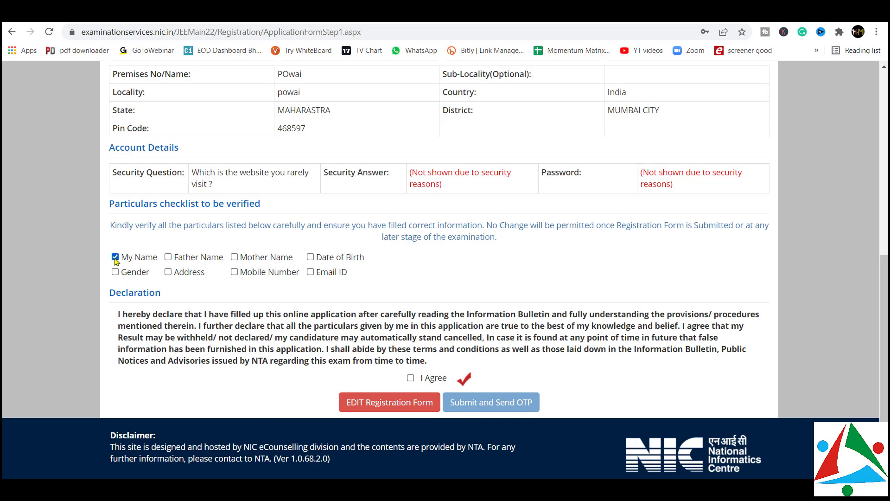
pyautogui.click(168, 257)
pyautogui.click(234, 258)
pyautogui.click(310, 257)
pyautogui.click(310, 272)
pyautogui.click(234, 272)
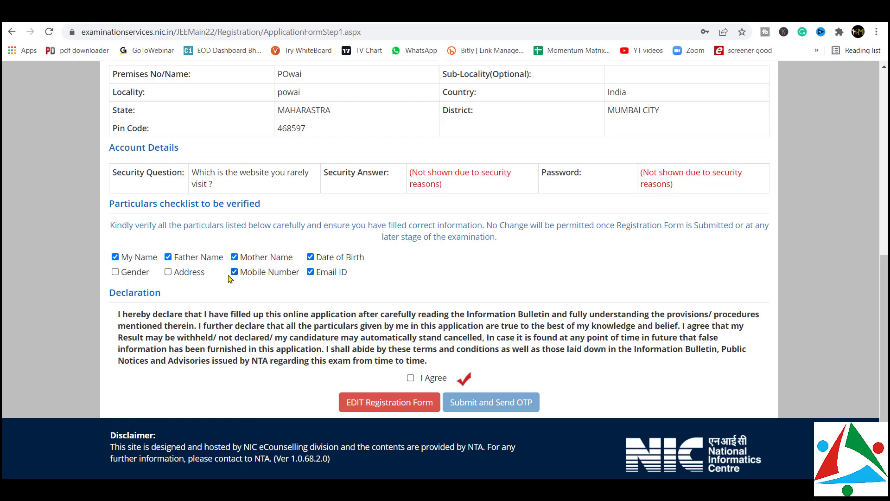
pyautogui.click(168, 273)
pyautogui.click(114, 272)
pyautogui.click(410, 377)
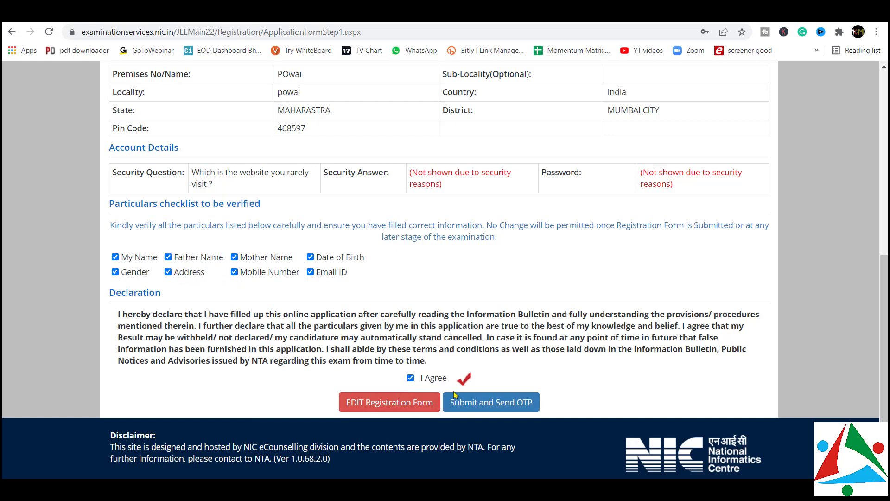
pyautogui.click(460, 401)
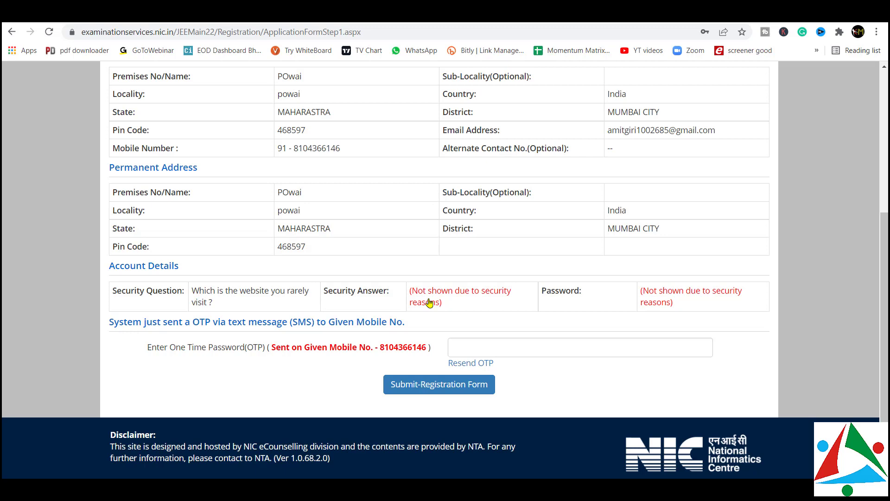
# Enter the SMS OTP to complete registration and decline saving the password
pyautogui.write('123456')
pyautogui.click(440, 384)
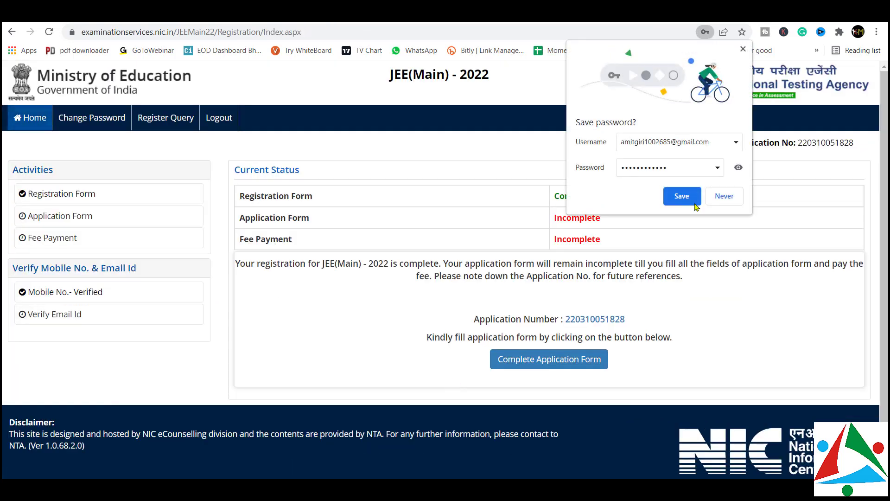
pyautogui.click(681, 193)
pyautogui.moveTo(268, 196); pyautogui.dragTo(323, 202)
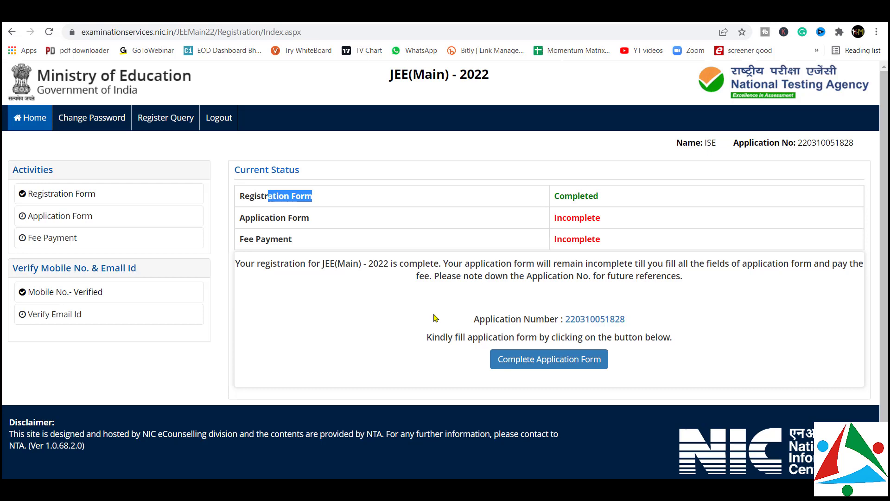
pyautogui.click(345, 221)
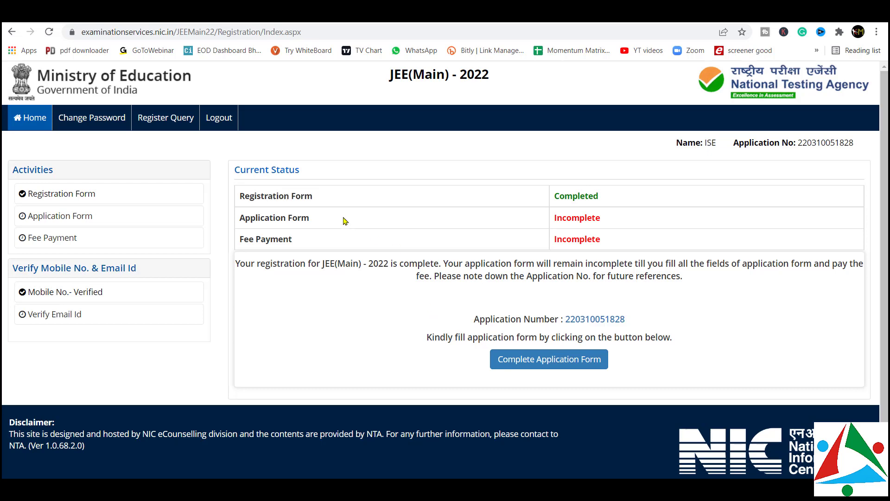
# Start the full application form and go to its Personal Details step
pyautogui.click(532, 367)
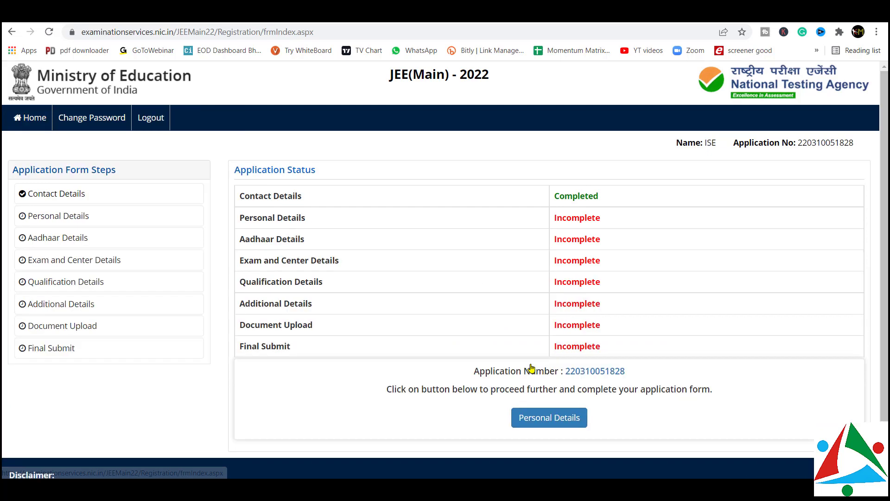
pyautogui.scroll(-2, 532, 367)
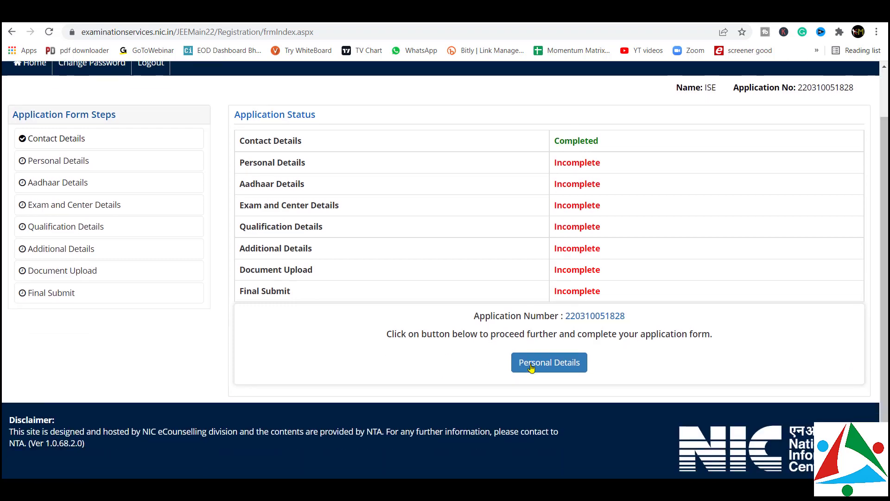
pyautogui.click(548, 364)
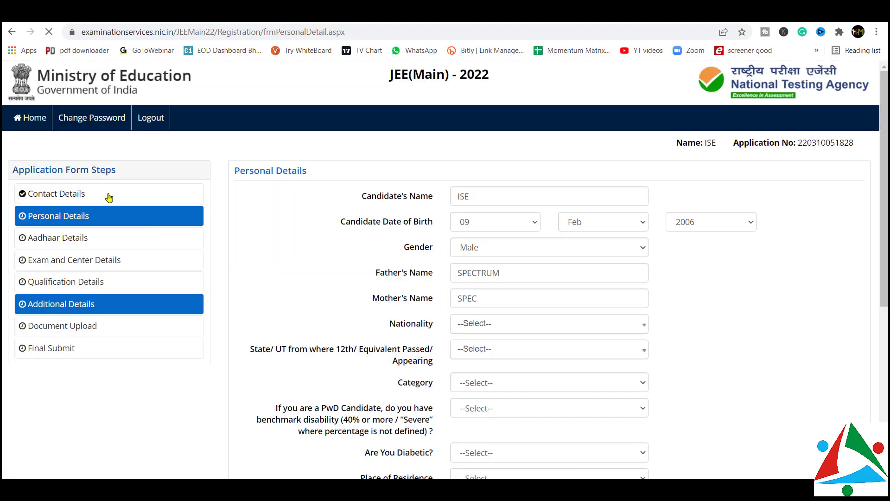
# Set nationality to Indian and the 12th exam state to MAHARASHTRA via a 'maha' search
pyautogui.click(483, 200)
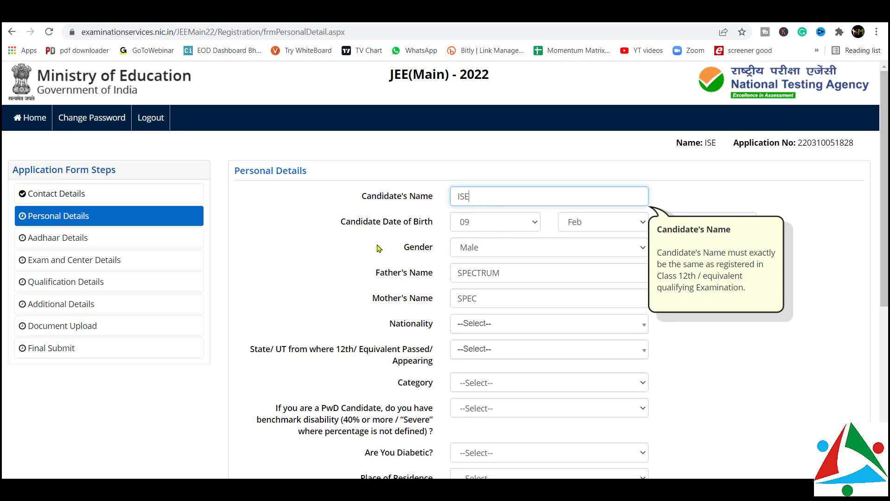
pyautogui.scroll(-3, 378, 248)
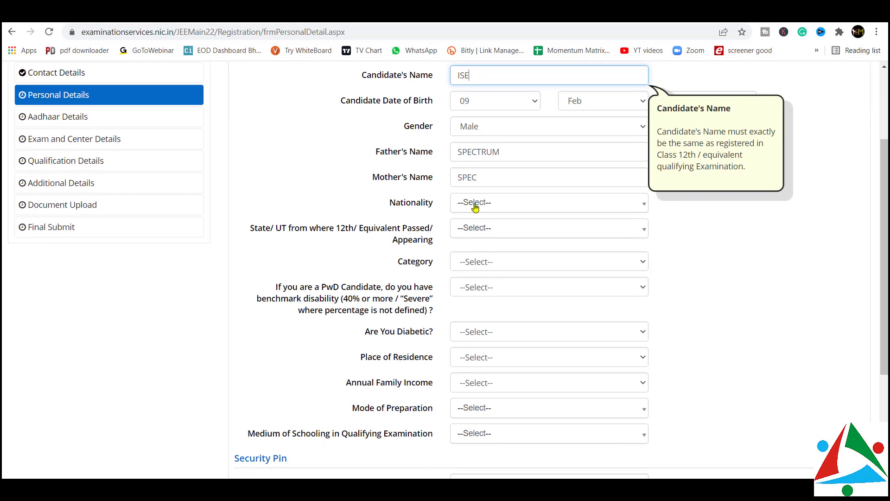
pyautogui.click(476, 208)
pyautogui.click(478, 255)
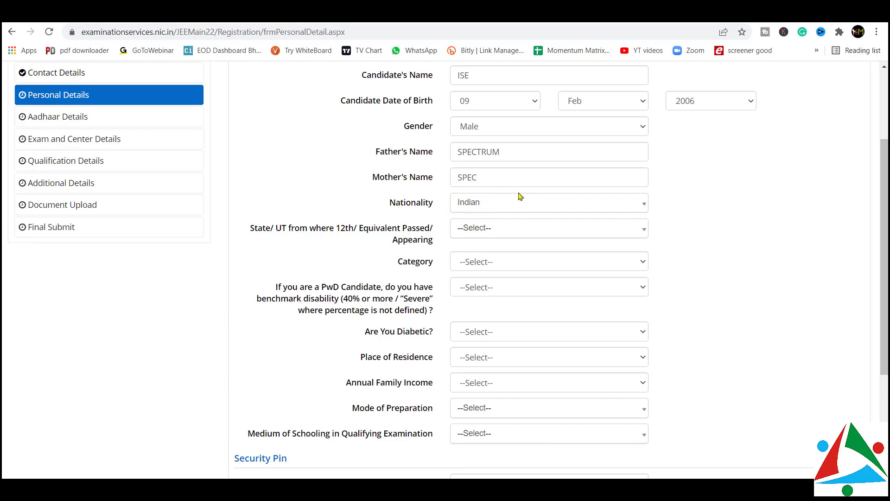
pyautogui.click(488, 230)
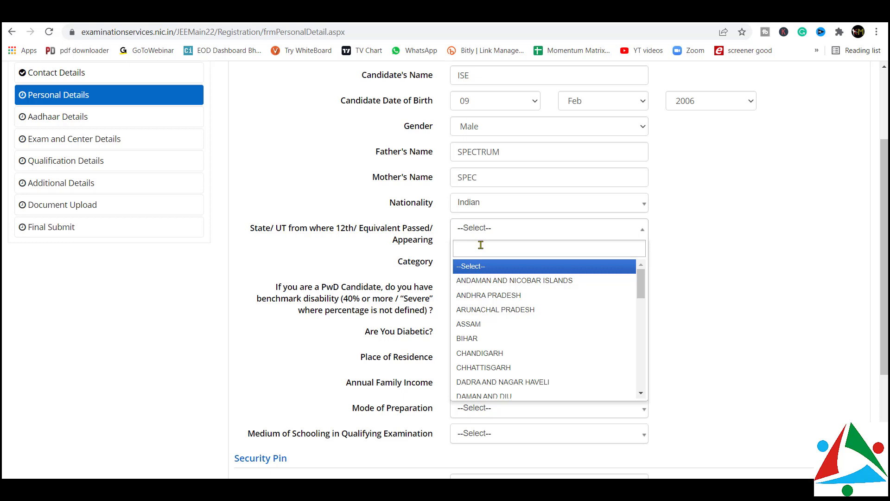
pyautogui.write('maha')
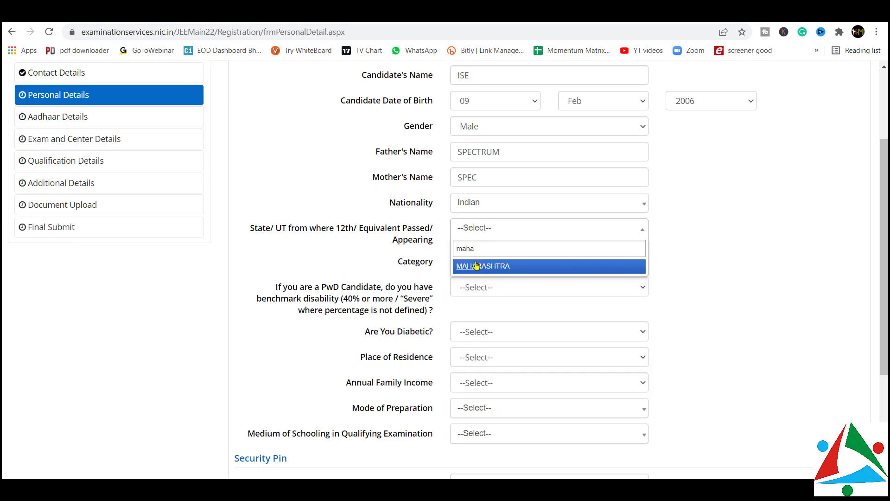
pyautogui.click(476, 266)
# Set category General, benchmark disability No, diabetic No and place of residence Urban
pyautogui.click(481, 263)
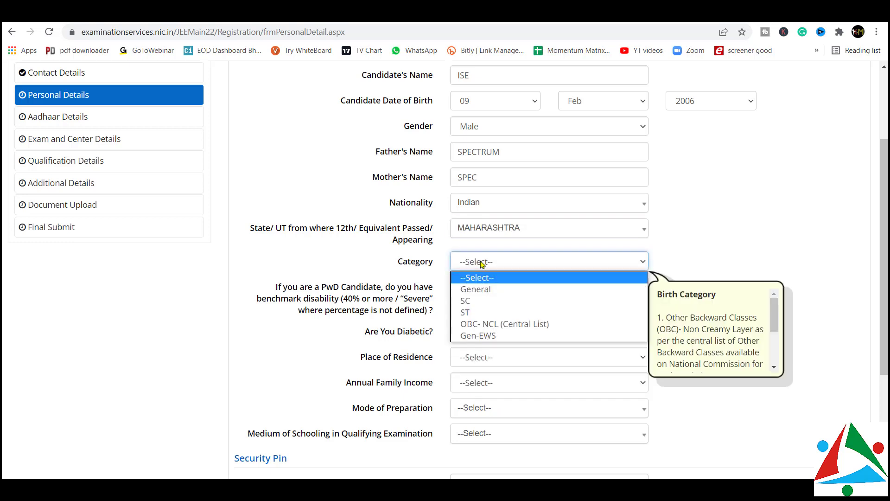
pyautogui.click(480, 289)
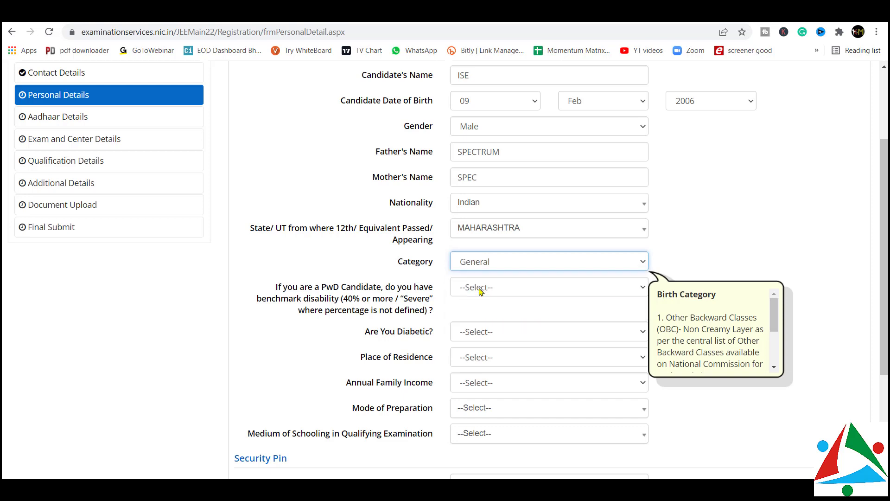
pyautogui.click(471, 288)
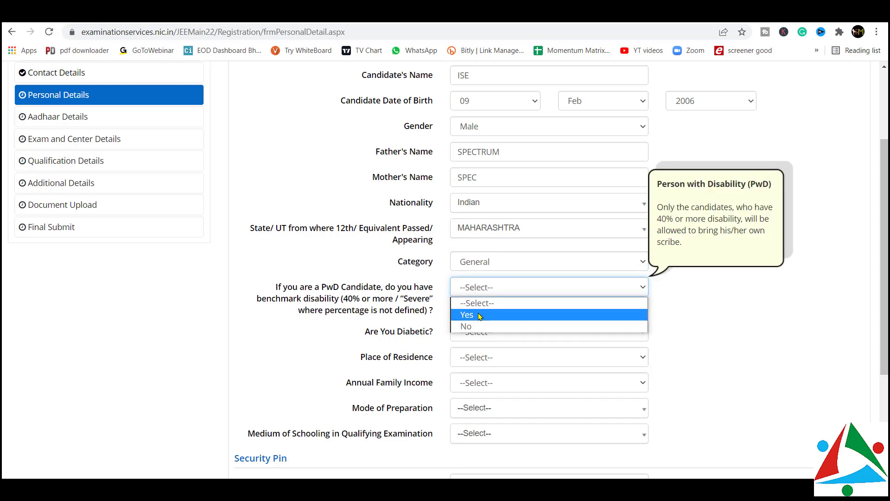
pyautogui.click(471, 326)
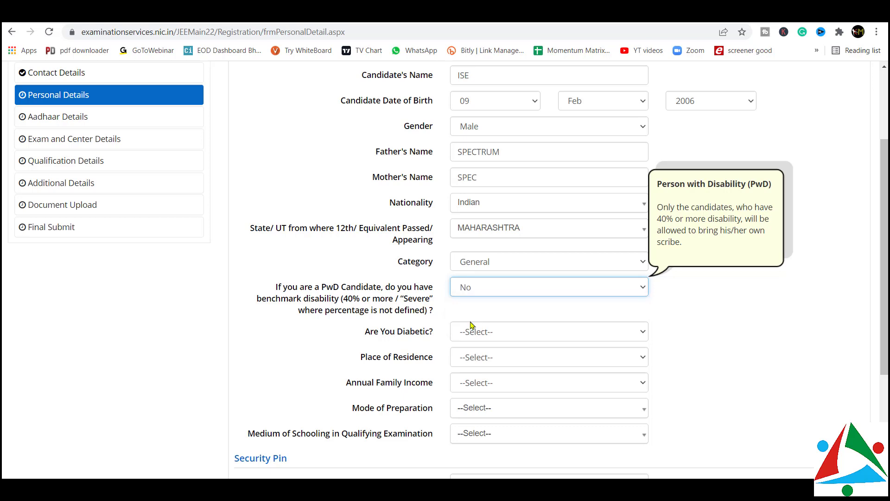
pyautogui.scroll(-1, 477, 309)
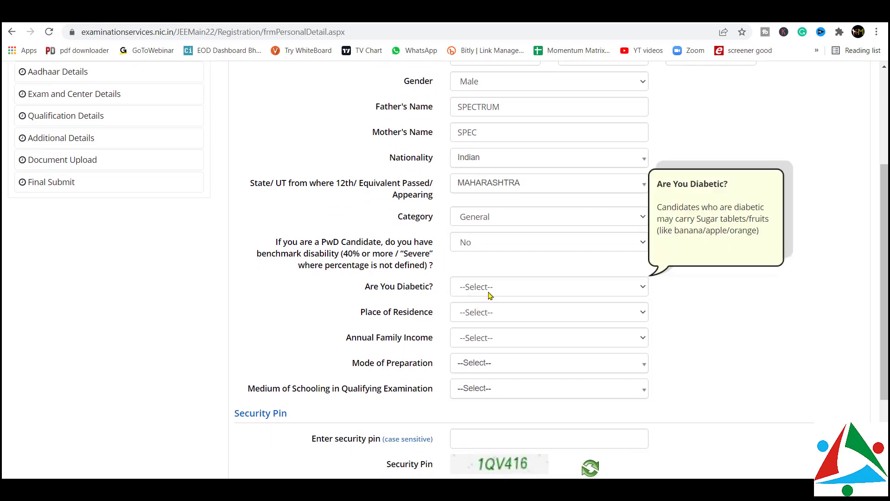
pyautogui.click(489, 294)
pyautogui.click(480, 325)
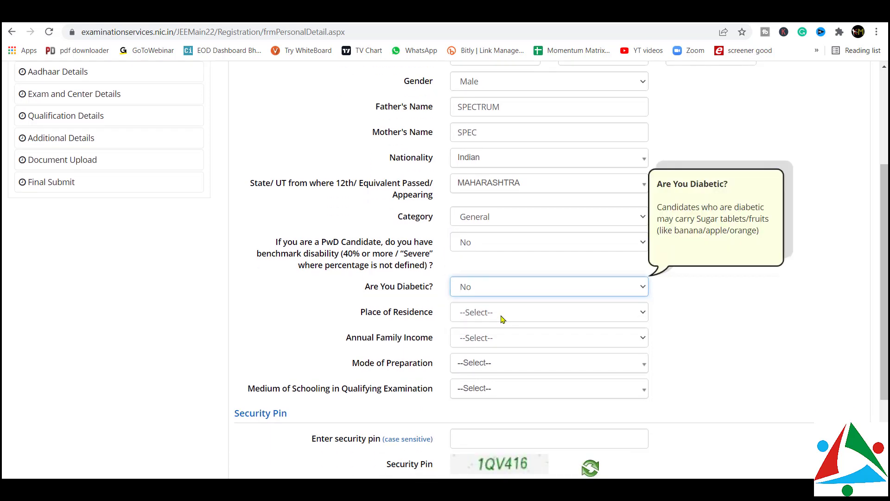
pyautogui.click(505, 313)
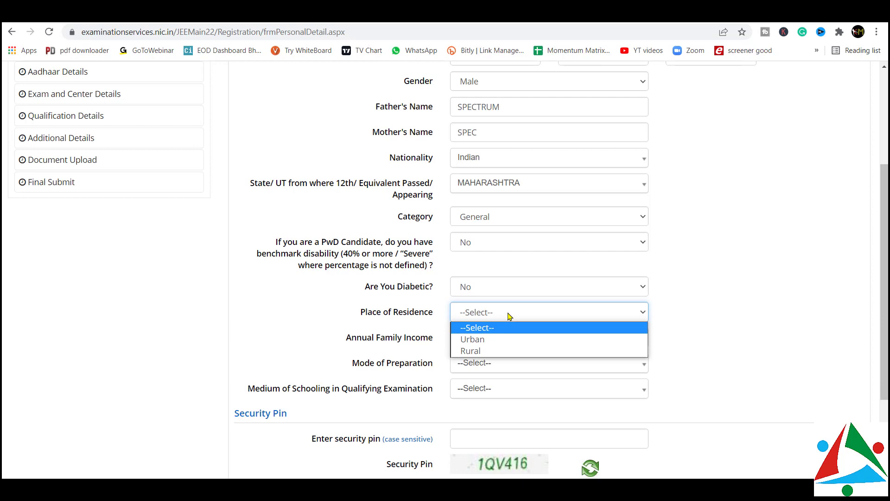
pyautogui.click(481, 340)
pyautogui.scroll(-2, 481, 340)
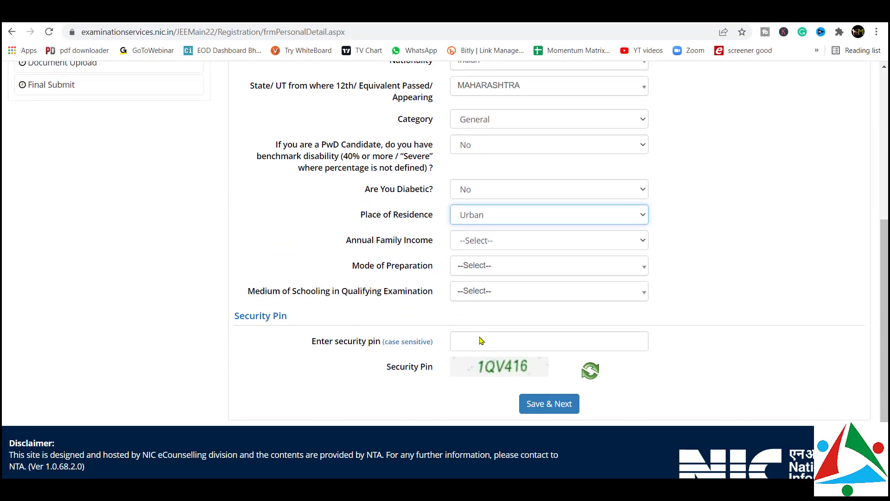
# Choose income RS. 800001 AND ABOVE, Self Study preparation and English schooling medium
pyautogui.click(499, 249)
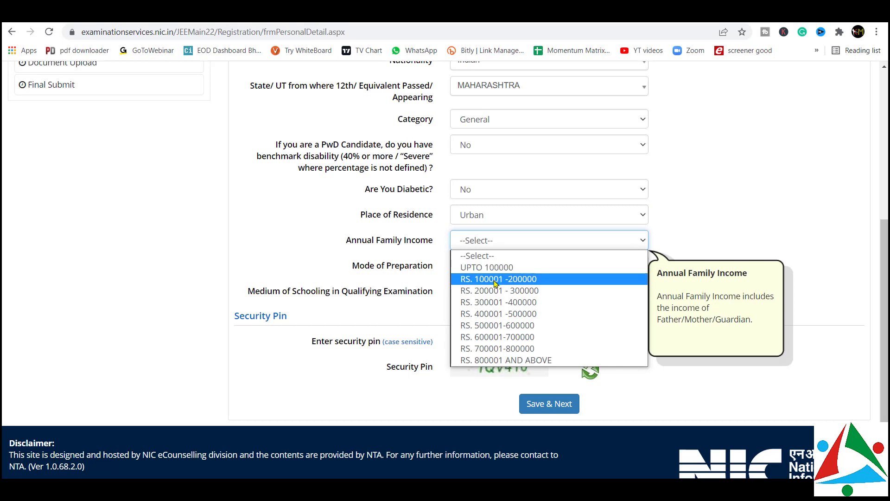
pyautogui.click(489, 361)
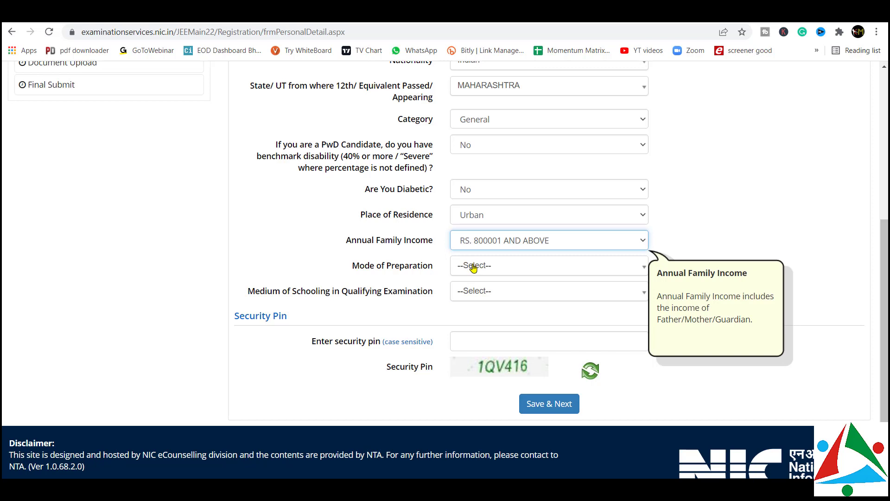
pyautogui.click(473, 268)
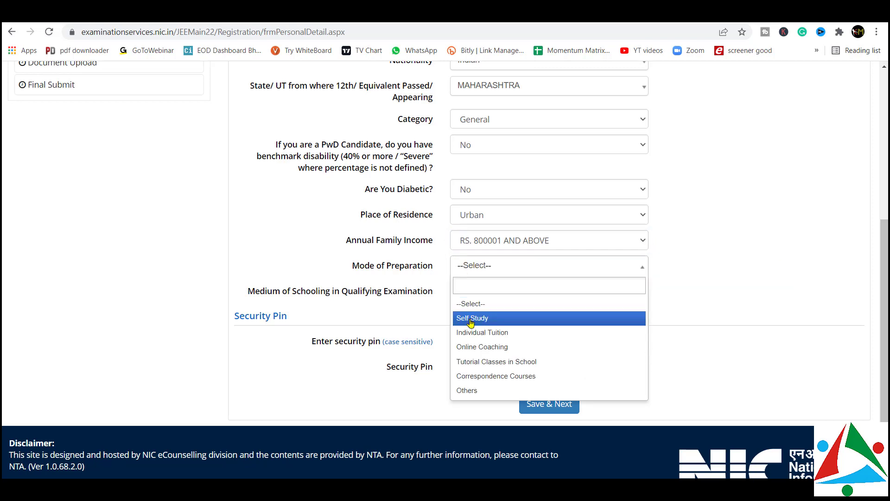
pyautogui.click(470, 321)
pyautogui.click(486, 293)
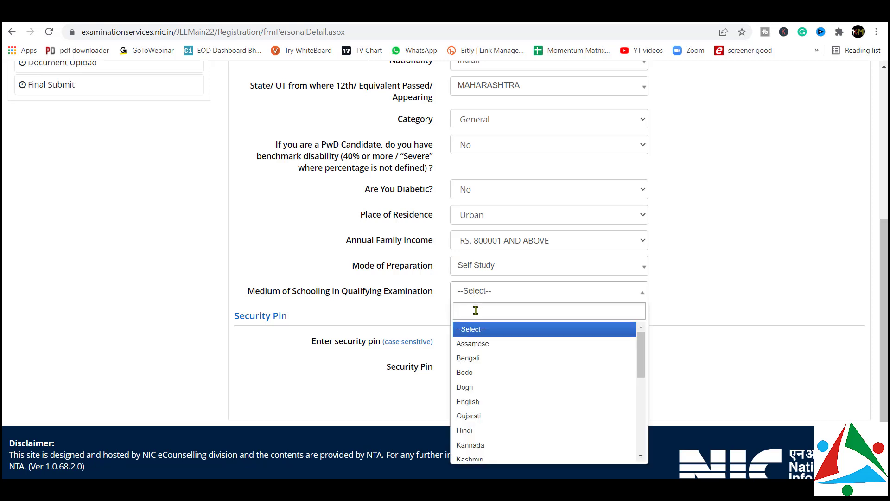
pyautogui.write('eng')
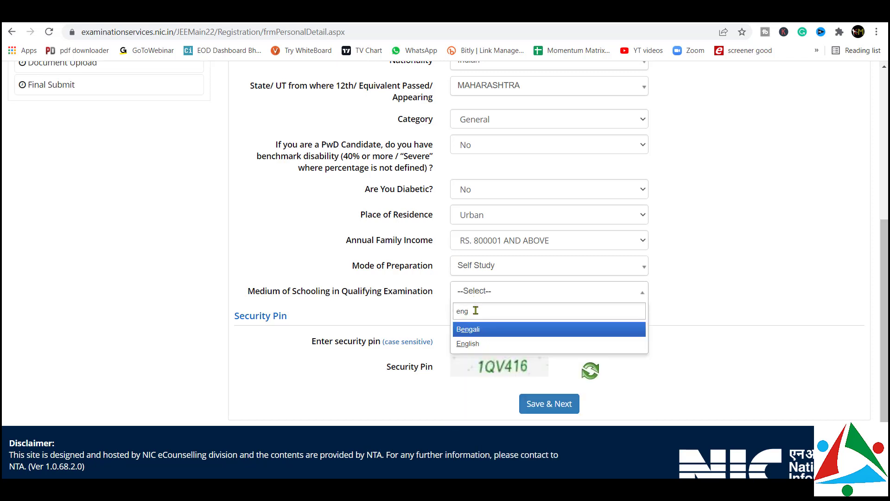
pyautogui.click(470, 342)
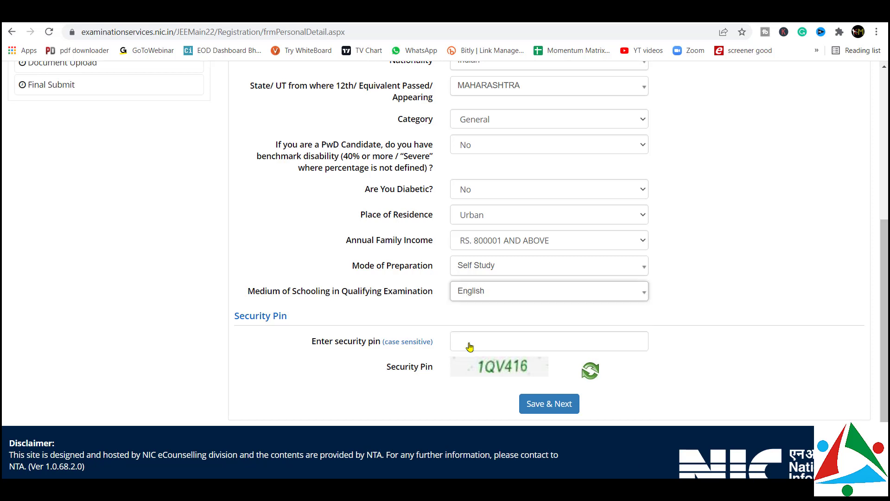
# Enter the captcha security pin and save the personal details, confirming with Yes
pyautogui.click(493, 348)
pyautogui.write('1')
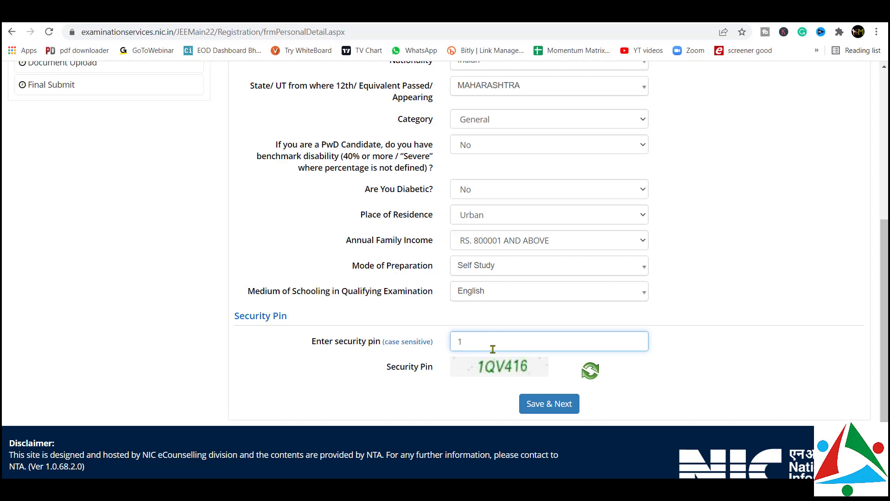
pyautogui.write('QV416')
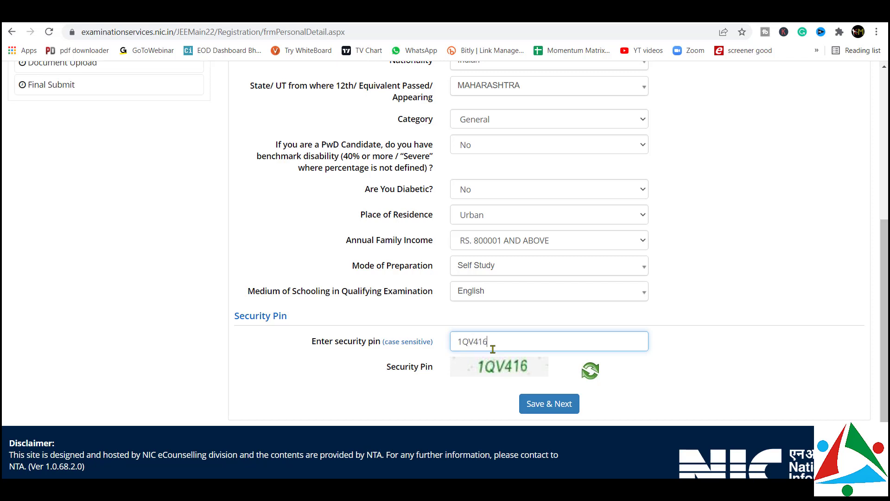
pyautogui.click(542, 406)
pyautogui.click(427, 294)
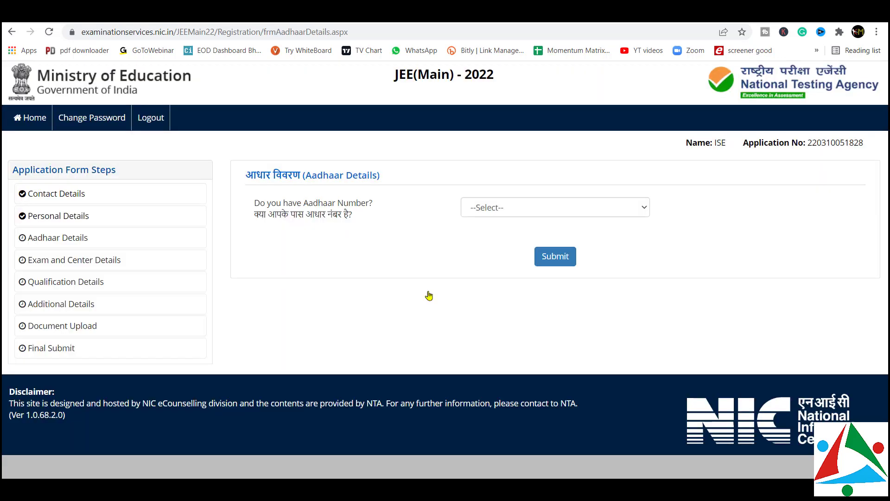
# Answer Yes to having an Aadhaar number and confirm that answer
pyautogui.click(497, 214)
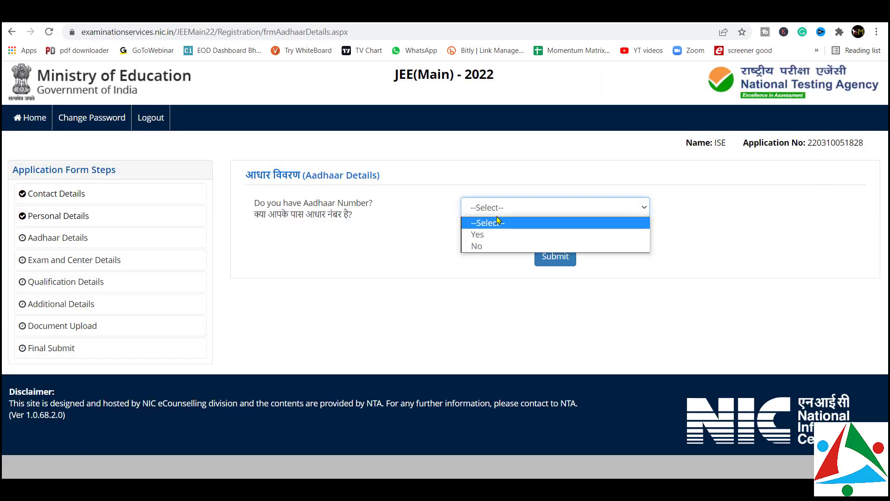
pyautogui.click(495, 235)
pyautogui.click(547, 257)
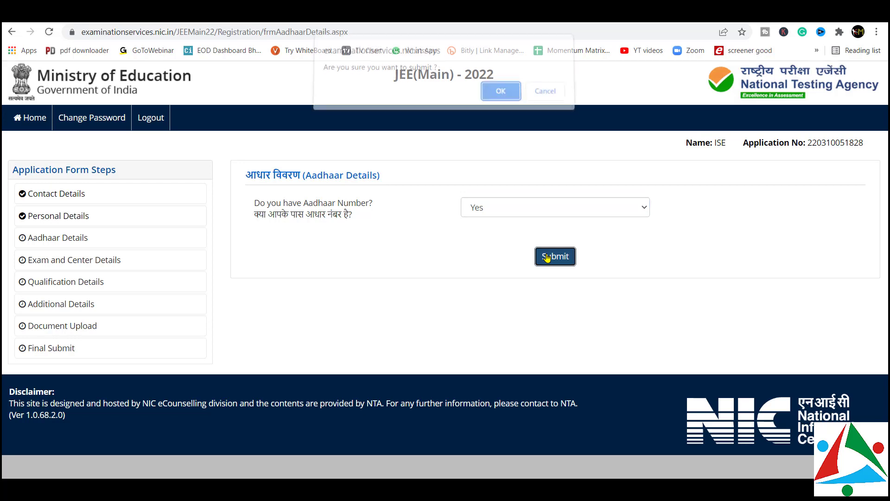
pyautogui.click(501, 99)
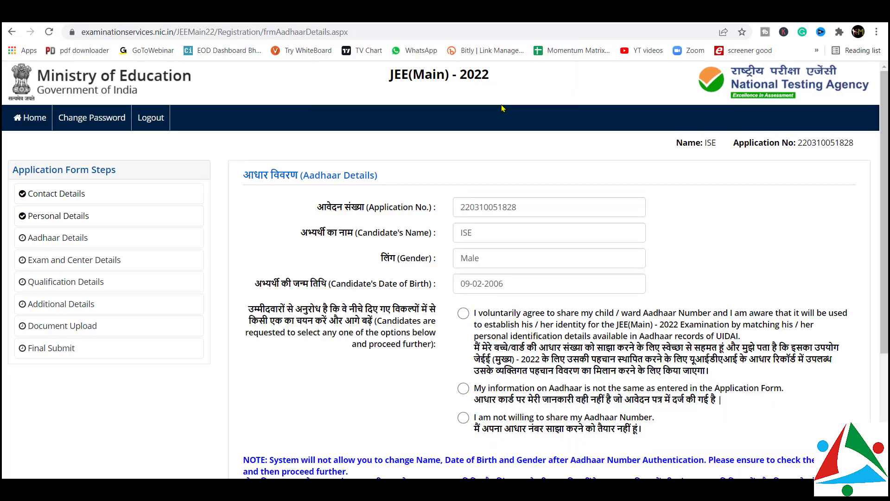
# Choose not to share the Aadhaar number, tick the declaration, and submit the Aadhaar details
pyautogui.scroll(-1, 465, 243)
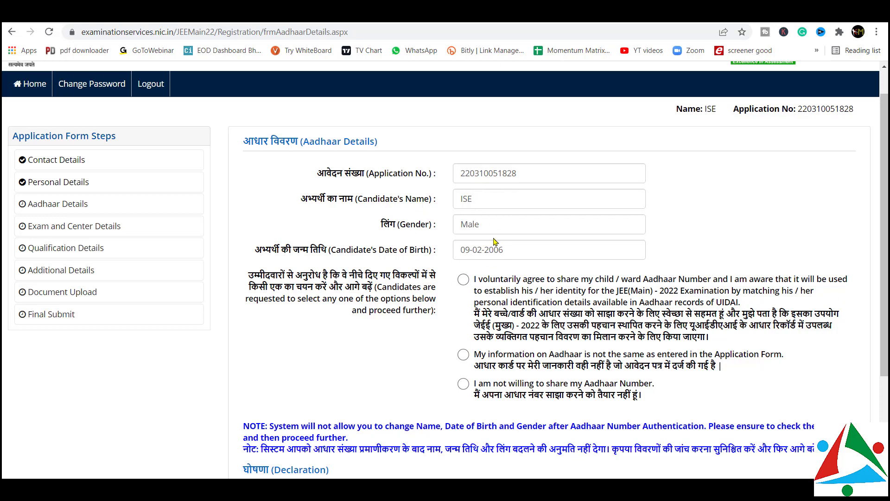
pyautogui.scroll(-1, 452, 289)
pyautogui.click(494, 220)
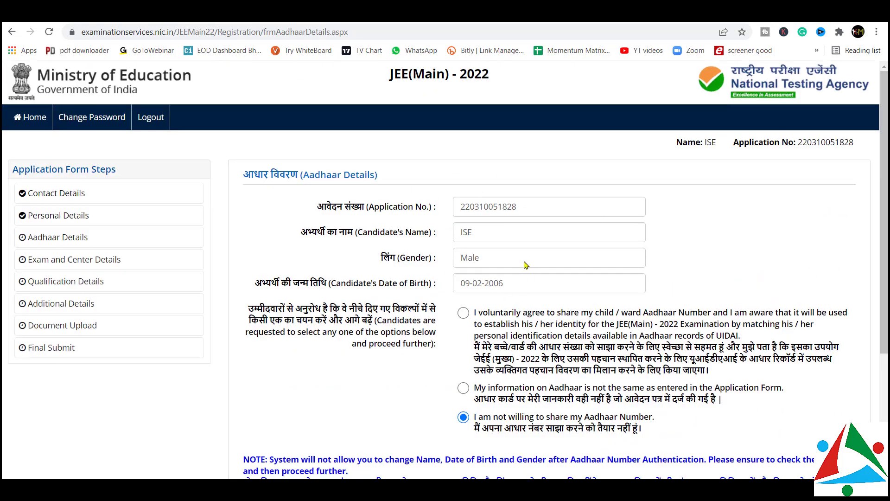
pyautogui.scroll(-4, 501, 282)
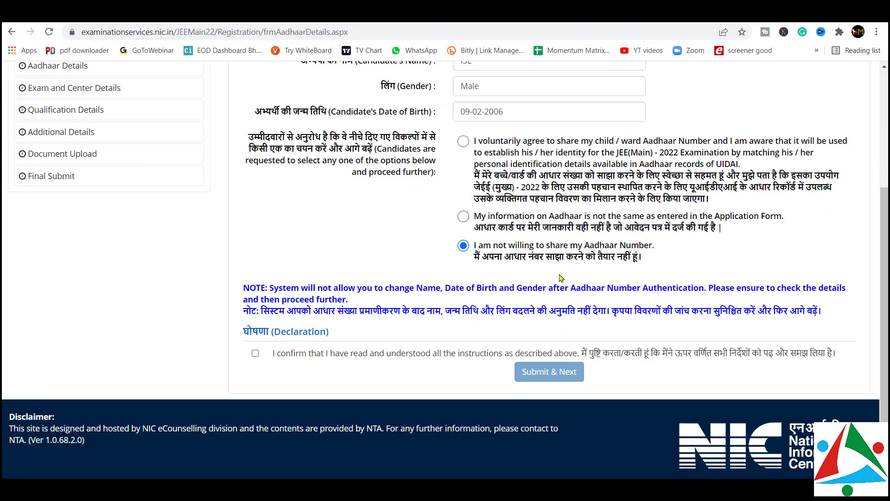
pyautogui.click(255, 354)
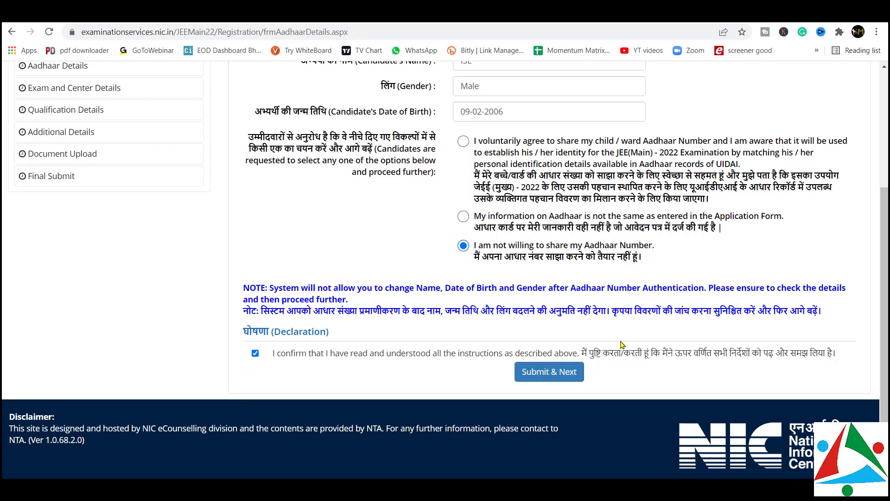
pyautogui.click(559, 375)
pyautogui.click(500, 97)
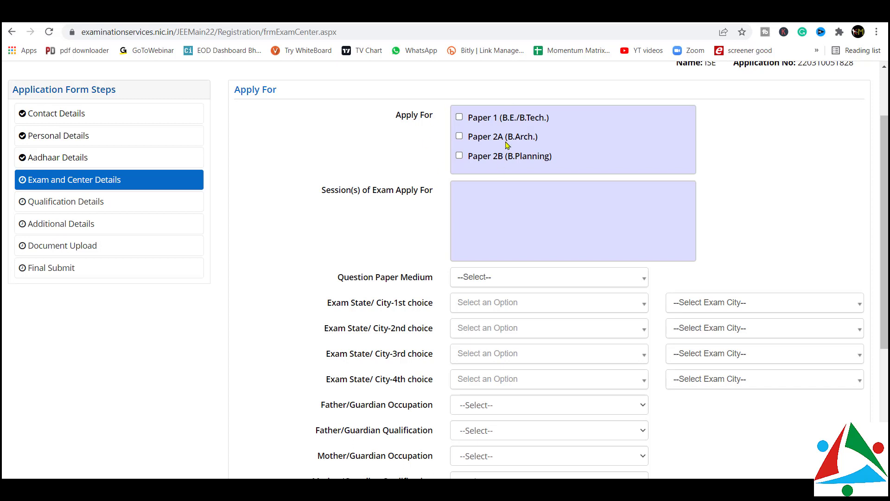
# Apply for Paper 1 (B.E./B.Tech.) with English as the question paper medium
pyautogui.click(460, 118)
pyautogui.scroll(-2, 472, 198)
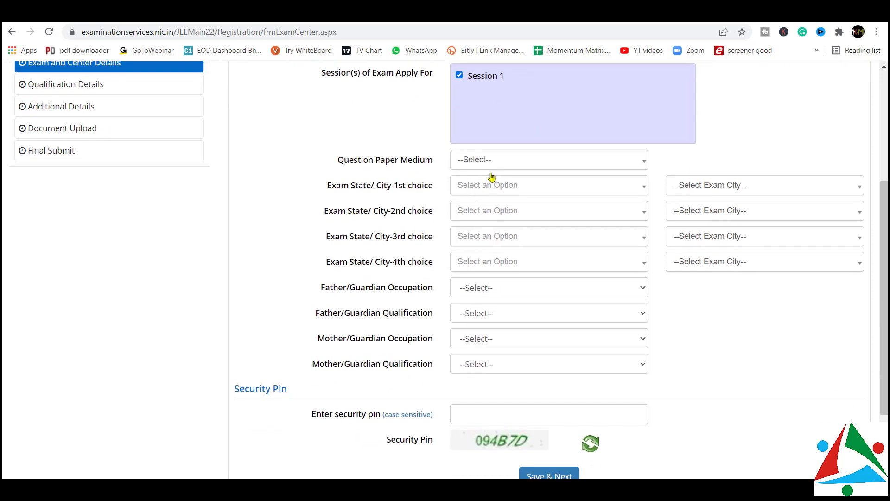
pyautogui.click(503, 166)
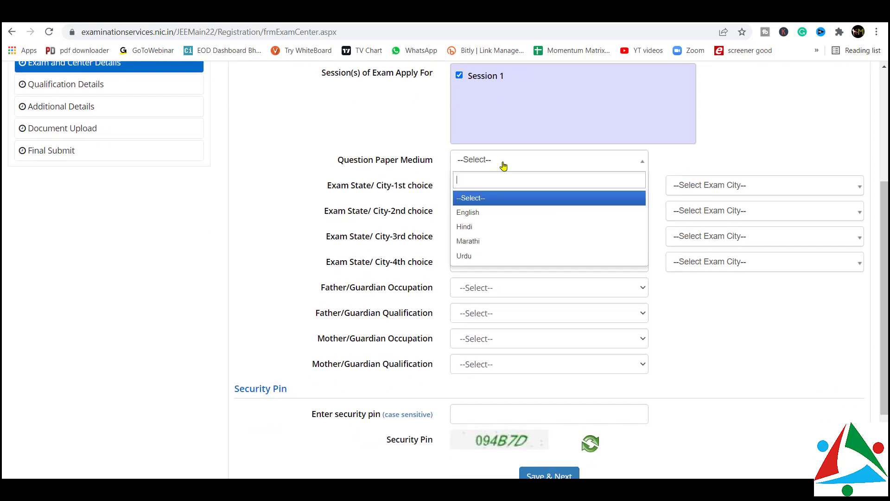
pyautogui.click(470, 212)
# Set MAHARASHTRA and MUMBAI/NAVI MUMBAI as the first-choice exam state and city
pyautogui.click(489, 190)
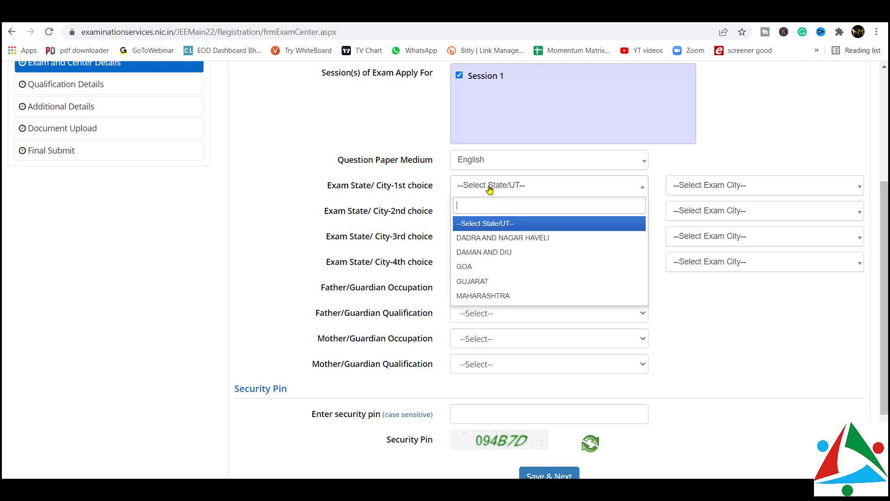
pyautogui.write('ma')
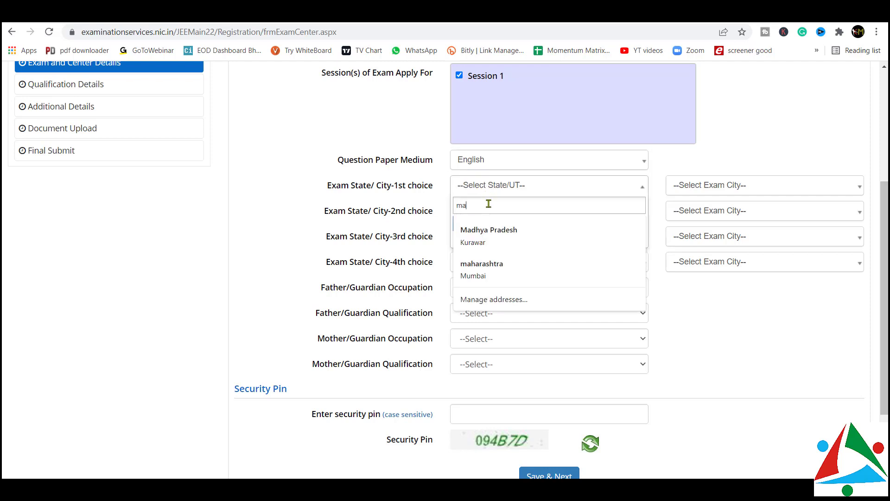
pyautogui.write('ha')
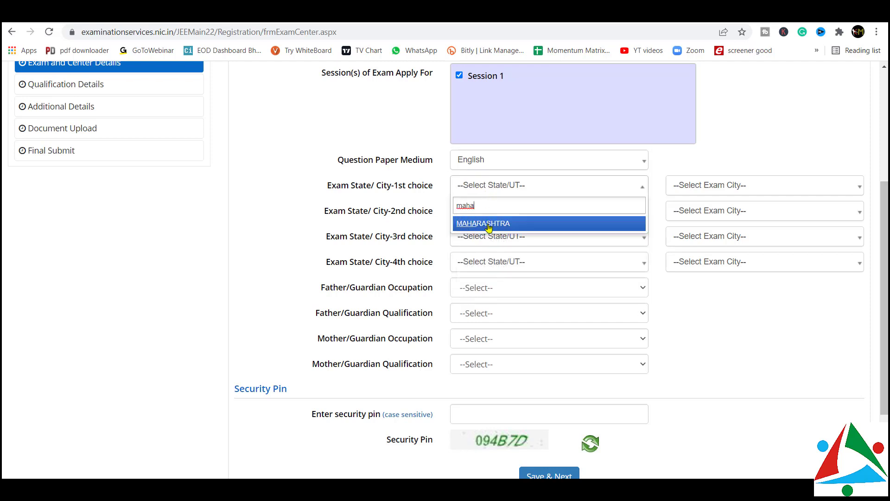
pyautogui.click(488, 224)
pyautogui.click(711, 185)
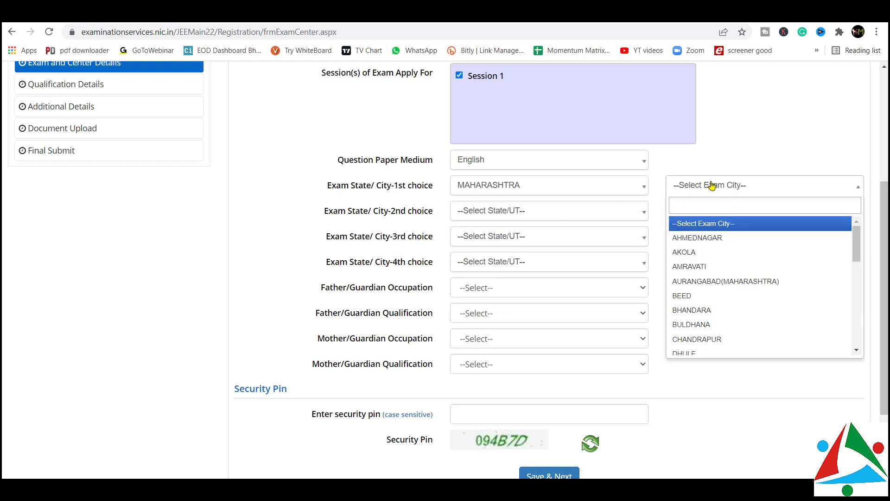
pyautogui.write('mum')
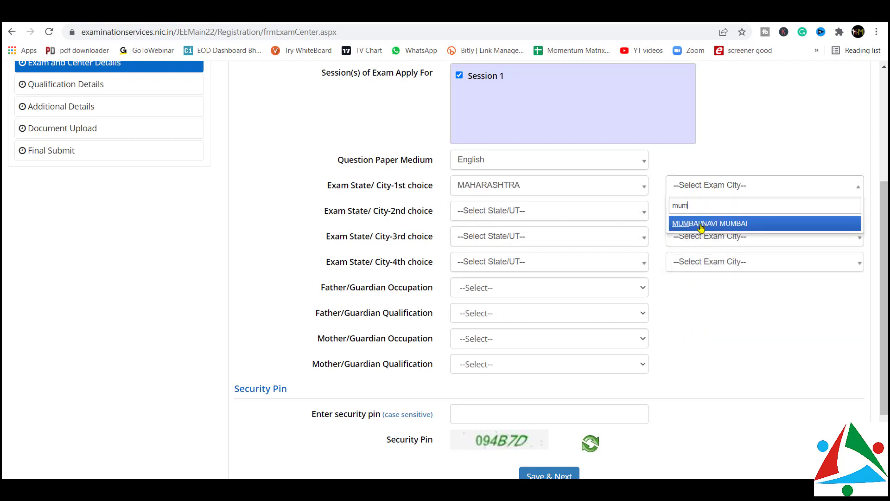
pyautogui.click(701, 224)
pyautogui.click(570, 213)
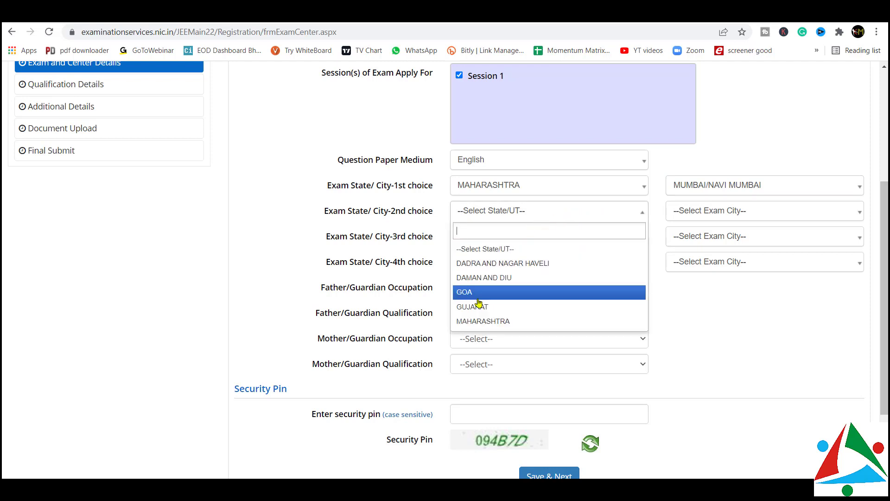
# Set MAHARASHTRA/THANE as the second choice and MAHARASHTRA/PUNE as the third choice
pyautogui.click(473, 321)
pyautogui.click(711, 211)
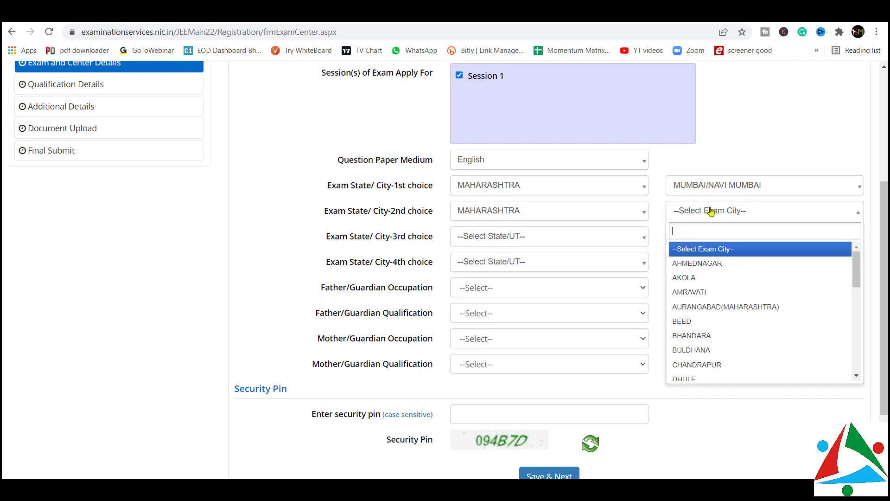
pyautogui.write('tha')
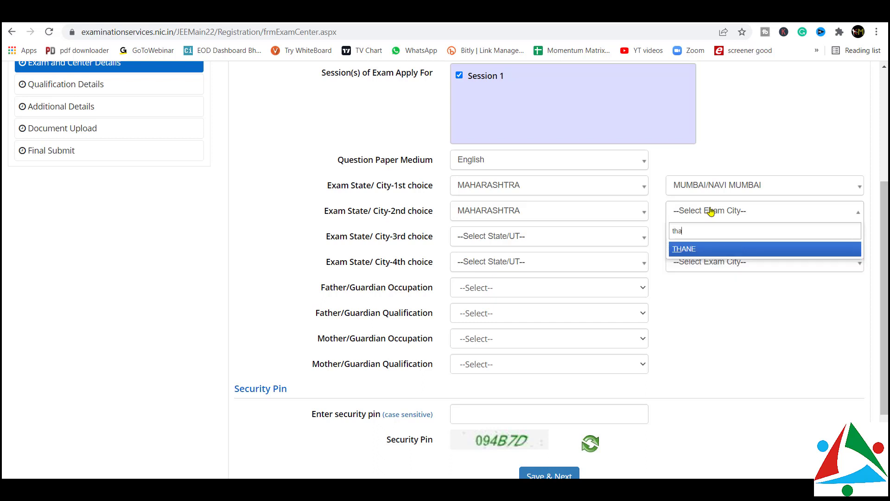
pyautogui.write('n')
pyautogui.click(686, 249)
pyautogui.click(536, 244)
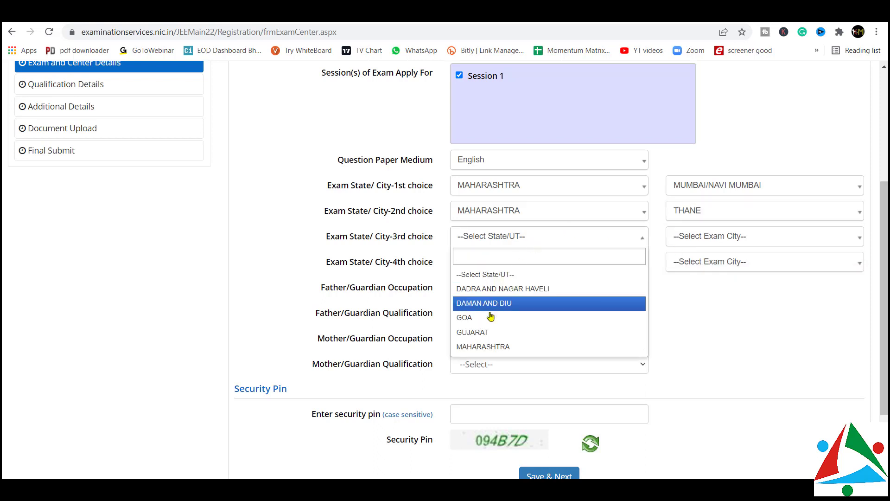
pyautogui.click(485, 346)
pyautogui.click(693, 238)
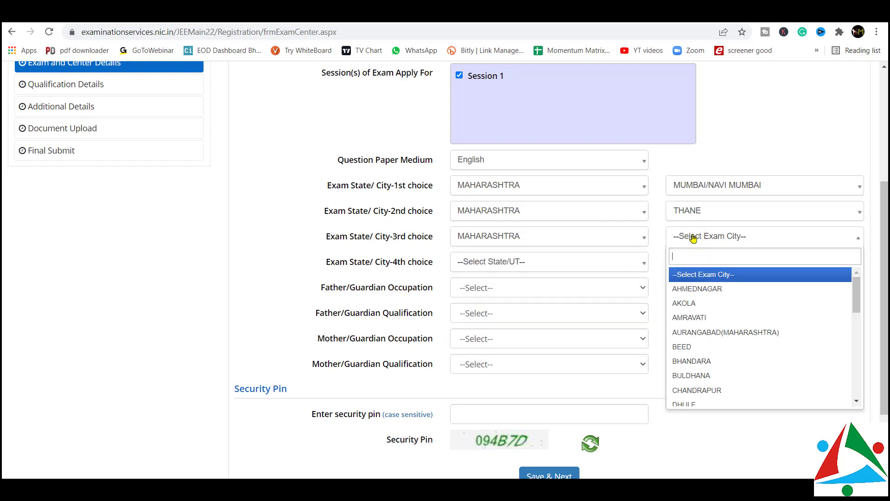
pyautogui.write('pune')
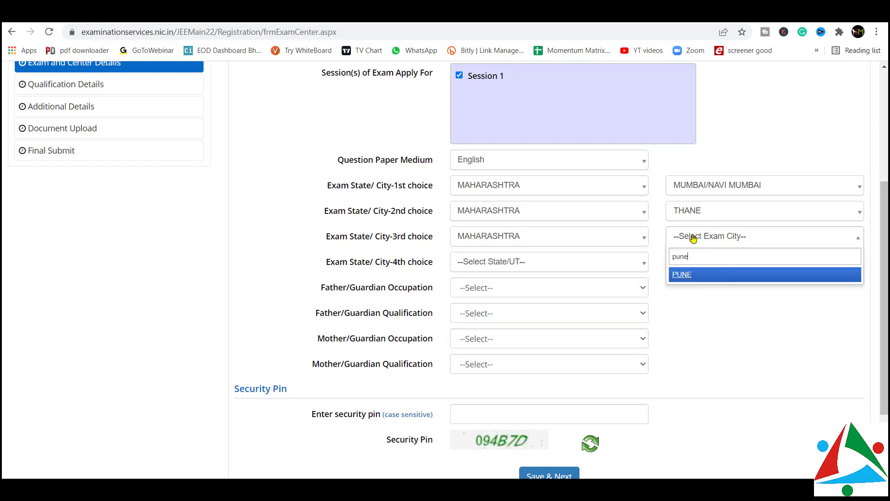
pyautogui.click(681, 275)
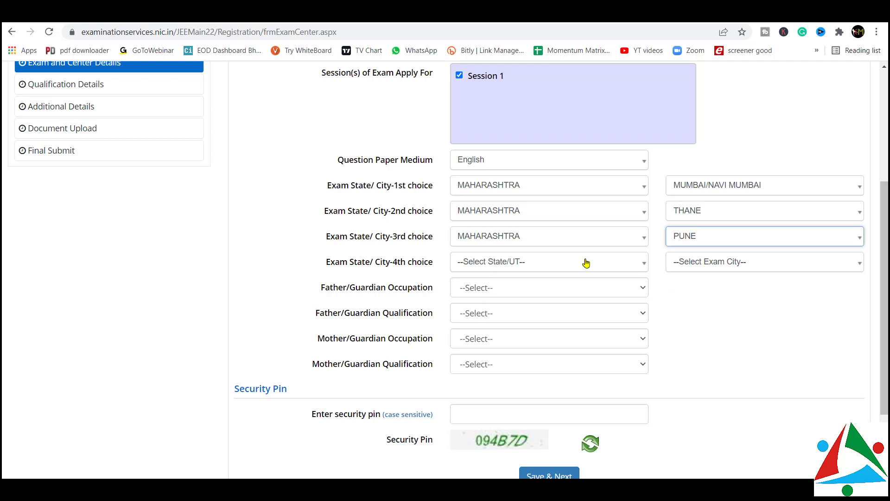
# Set MAHARASHTRA/NASHIK as the fourth exam-city choice
pyautogui.click(557, 264)
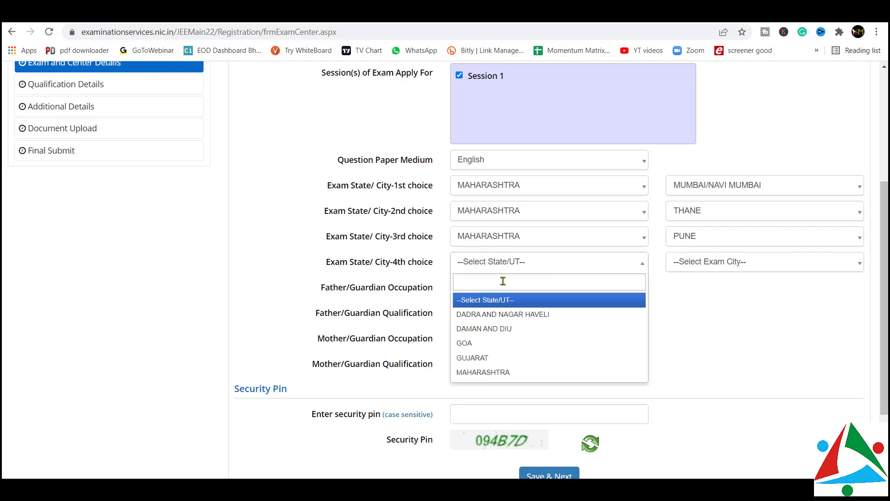
pyautogui.click(504, 372)
pyautogui.click(690, 262)
pyautogui.write('nas')
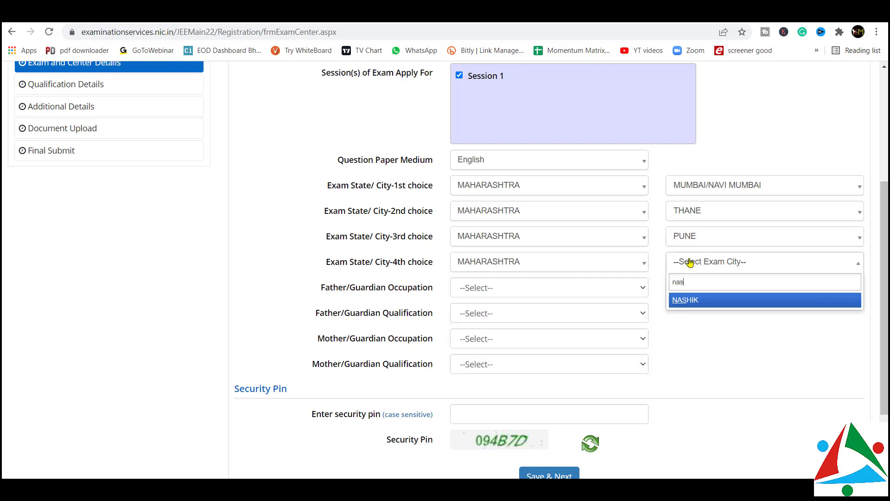
pyautogui.click(686, 302)
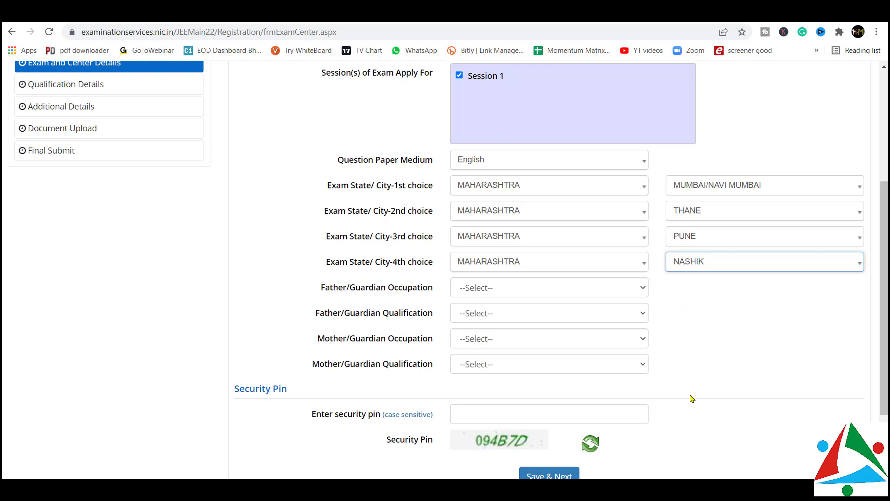
pyautogui.click(510, 289)
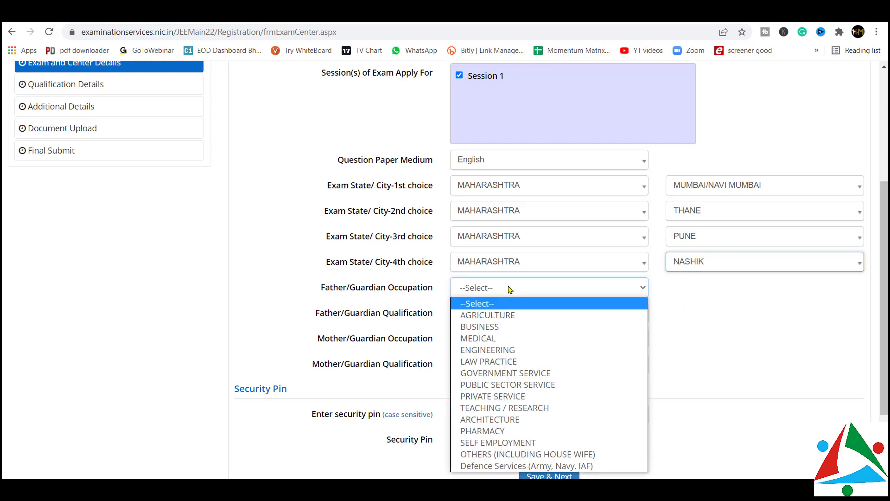
# Set father BUSINESS/GRADUATE and mother BUSINESS/MATRICULATE for occupation and qualification
pyautogui.click(484, 328)
pyautogui.click(487, 320)
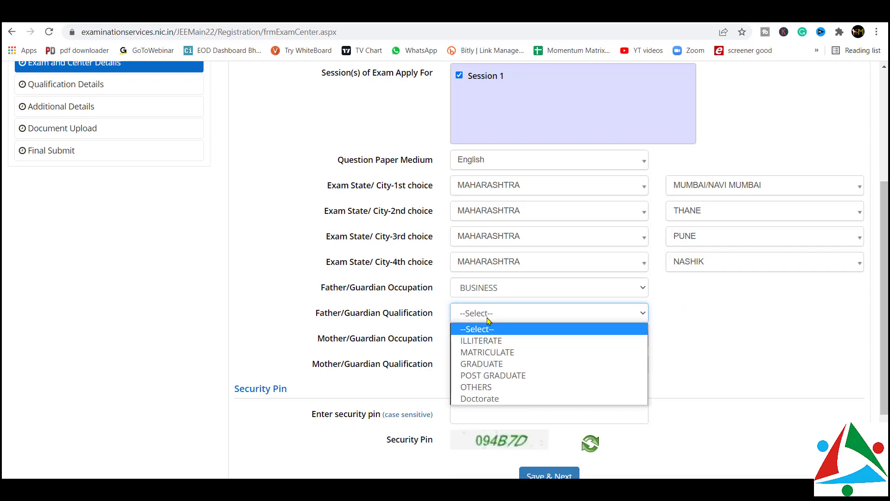
pyautogui.click(484, 364)
pyautogui.scroll(-2, 484, 351)
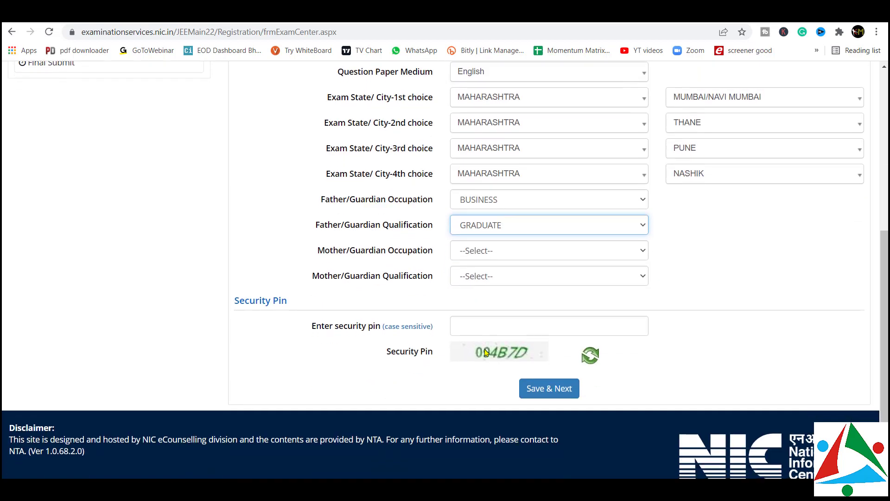
pyautogui.click(510, 255)
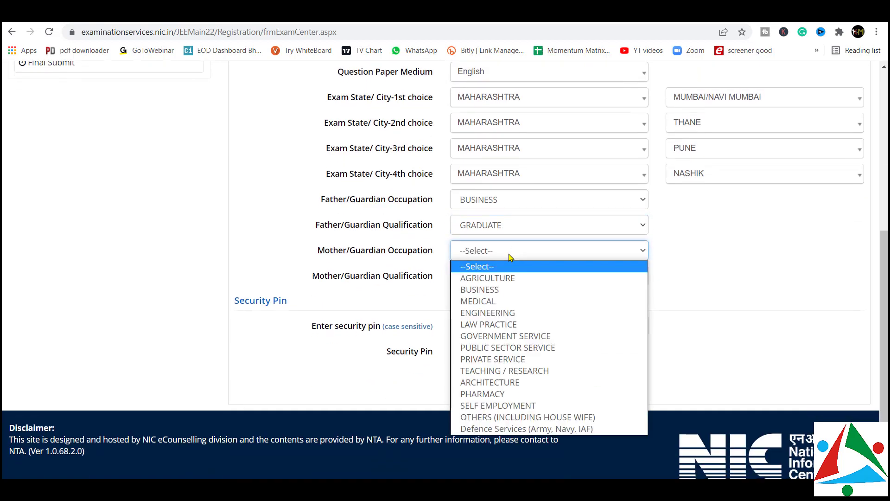
pyautogui.click(501, 292)
pyautogui.click(488, 279)
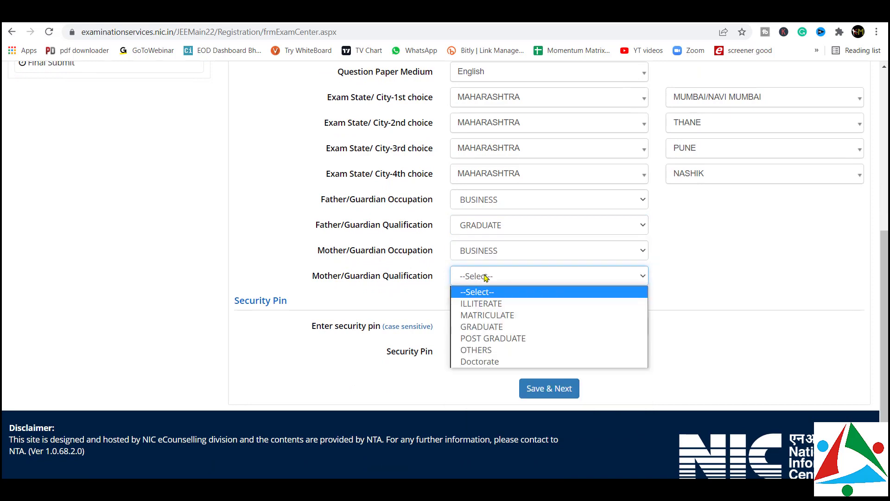
pyautogui.click(484, 314)
# Enter the displayed security pin and save the exam and centre details
pyautogui.scroll(-1, 477, 315)
pyautogui.click(467, 313)
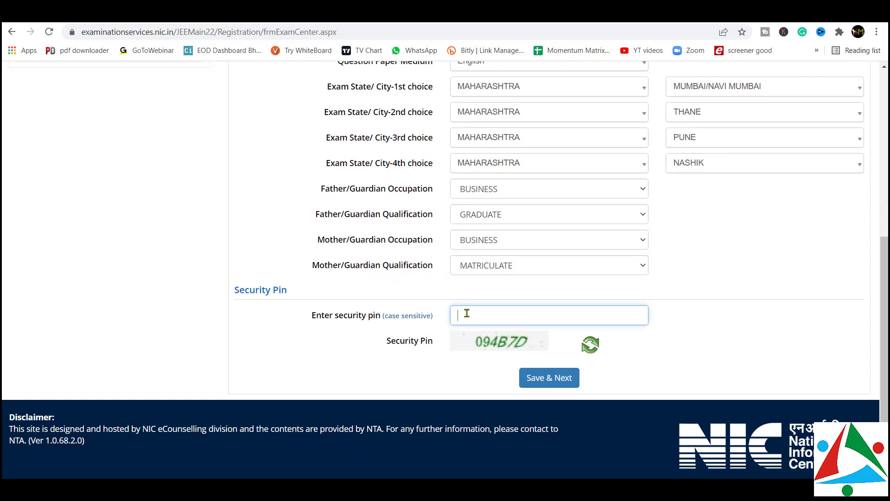
pyautogui.write('094B7D')
pyautogui.click(558, 388)
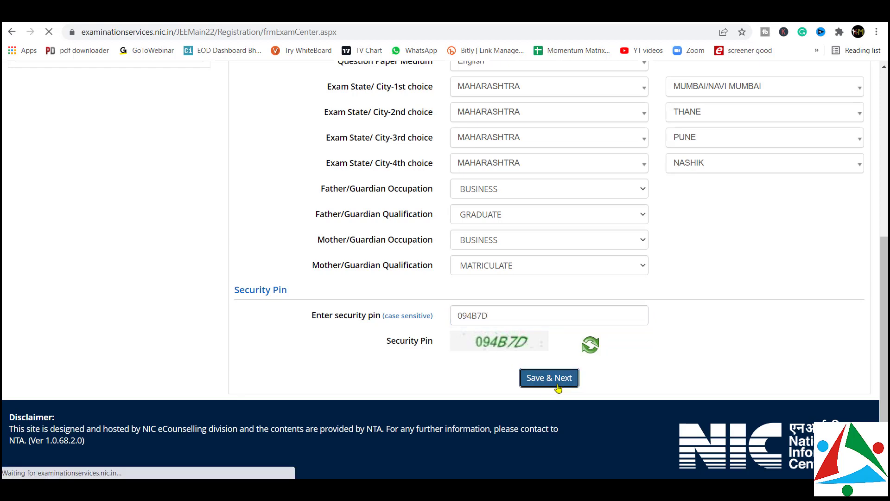
# Mark the 10th as Passed in 2020 with qualifying exam 10th or Equivalent
pyautogui.scroll(-2, 417, 285)
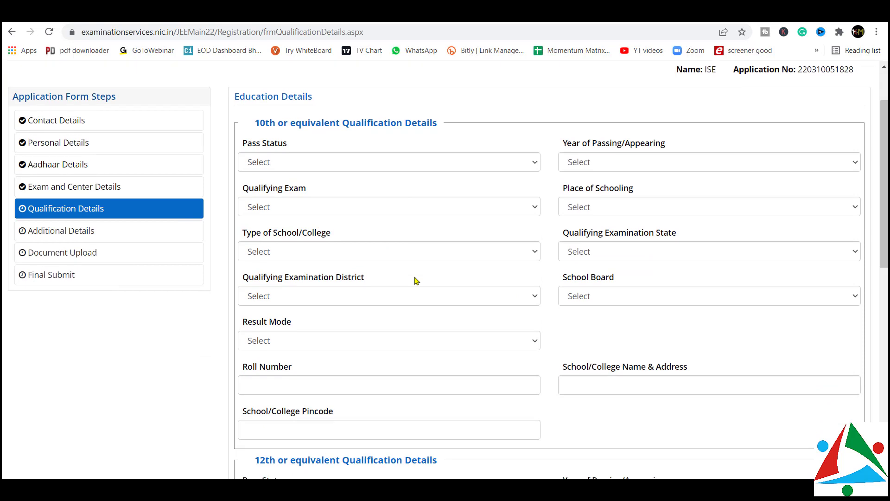
pyautogui.click(311, 161)
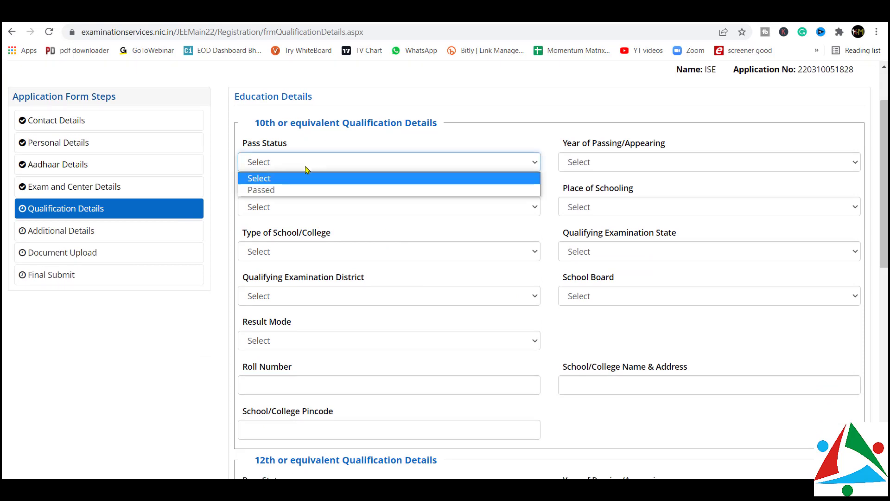
pyautogui.click(288, 189)
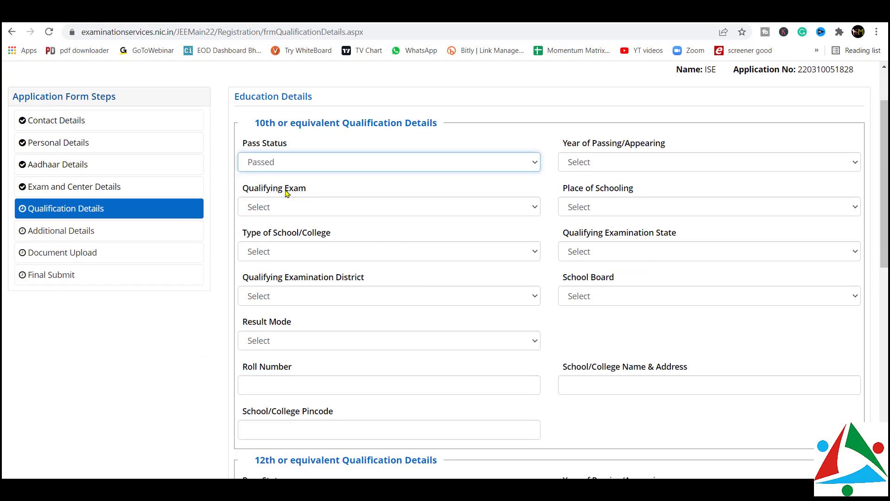
pyautogui.click(595, 164)
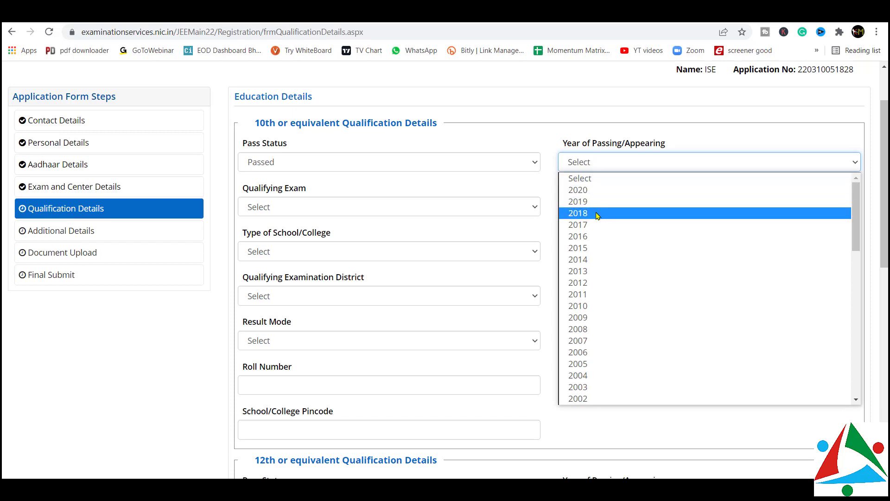
pyautogui.click(590, 191)
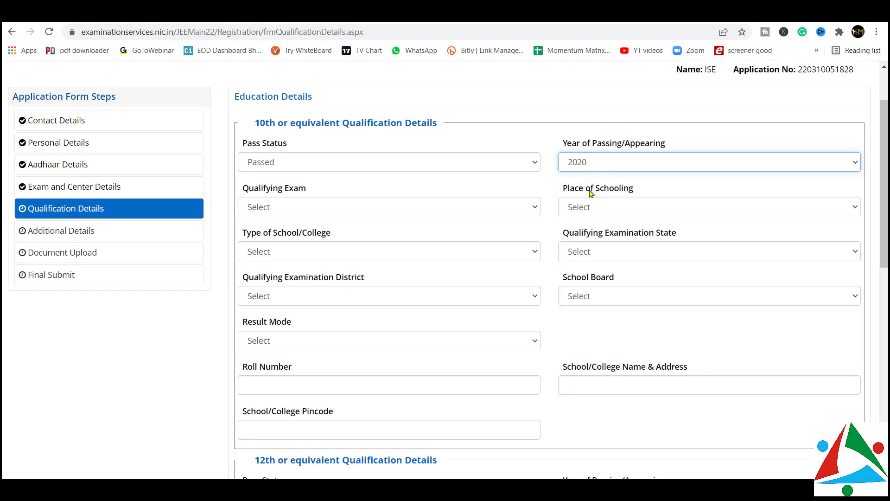
pyautogui.click(388, 210)
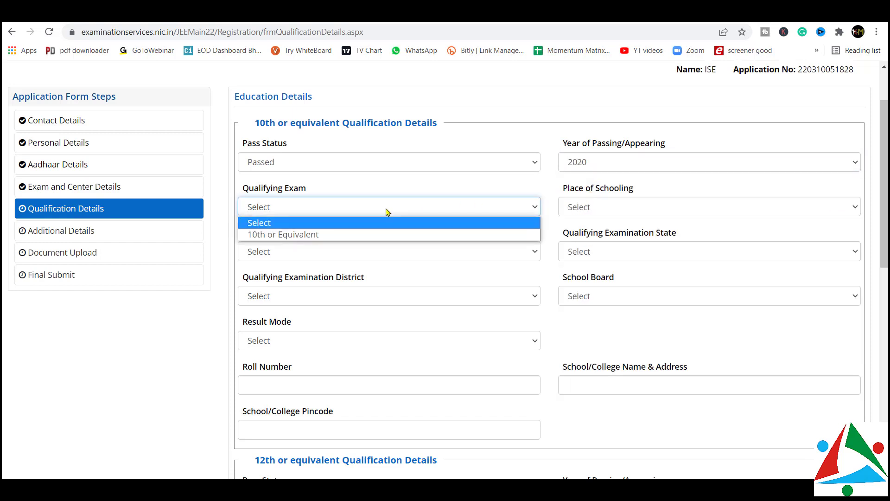
pyautogui.click(338, 235)
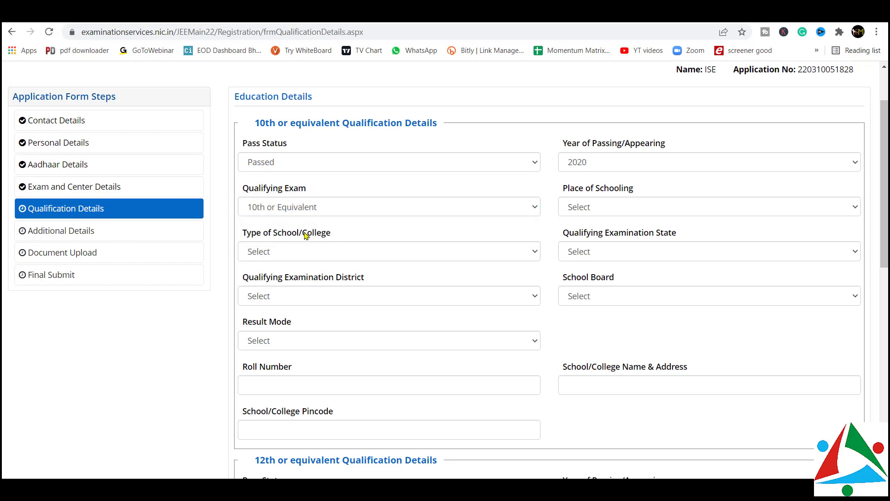
# Set place of schooling to Urban and school type to Private Unaided
pyautogui.click(618, 208)
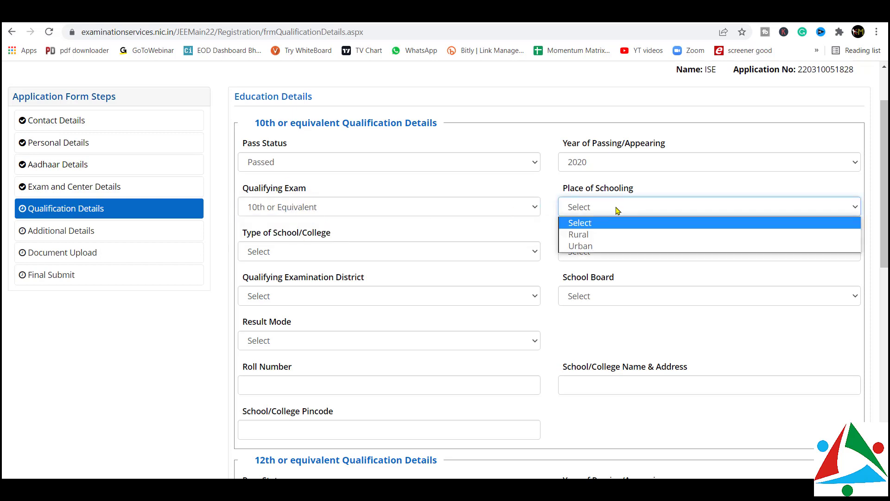
pyautogui.click(589, 246)
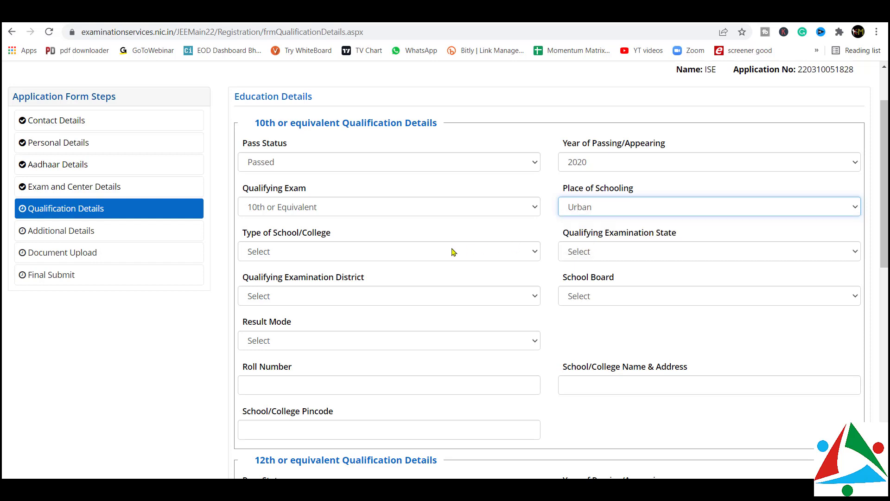
pyautogui.click(378, 259)
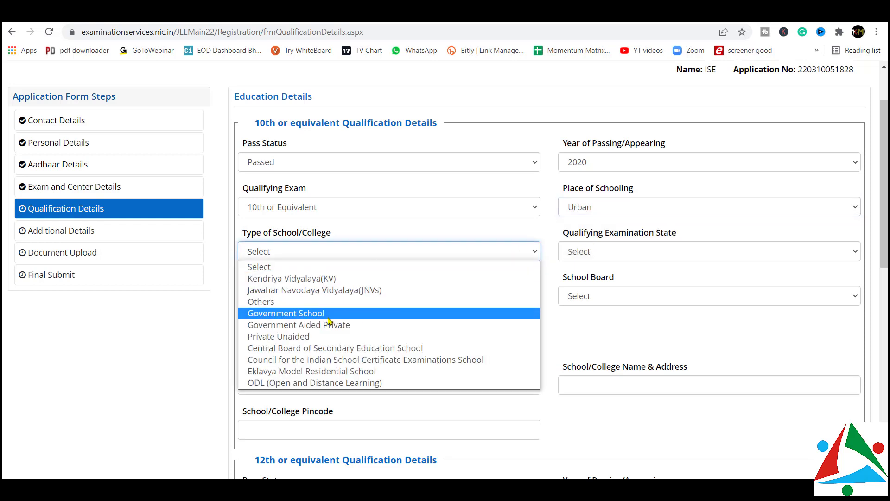
pyautogui.click(312, 338)
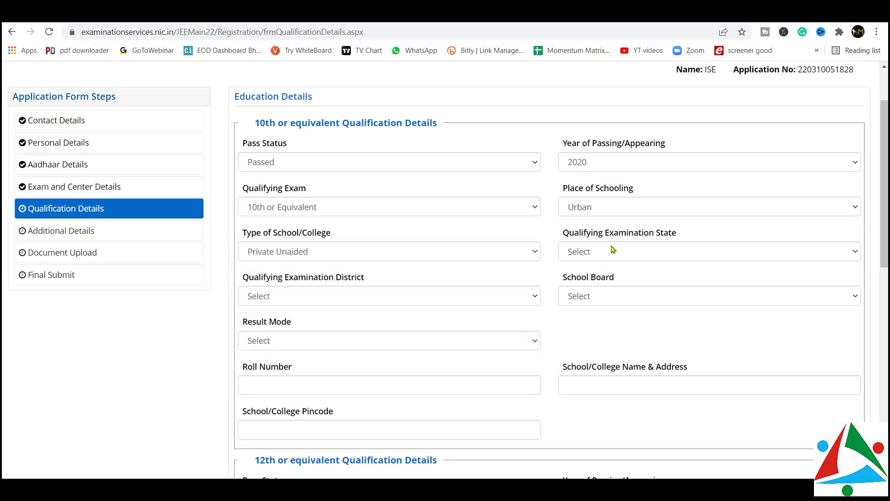
# Set the qualifying examination state to MAHARASTRA and district to MUMBAI SUBURBAN
pyautogui.click(600, 257)
pyautogui.click(599, 256)
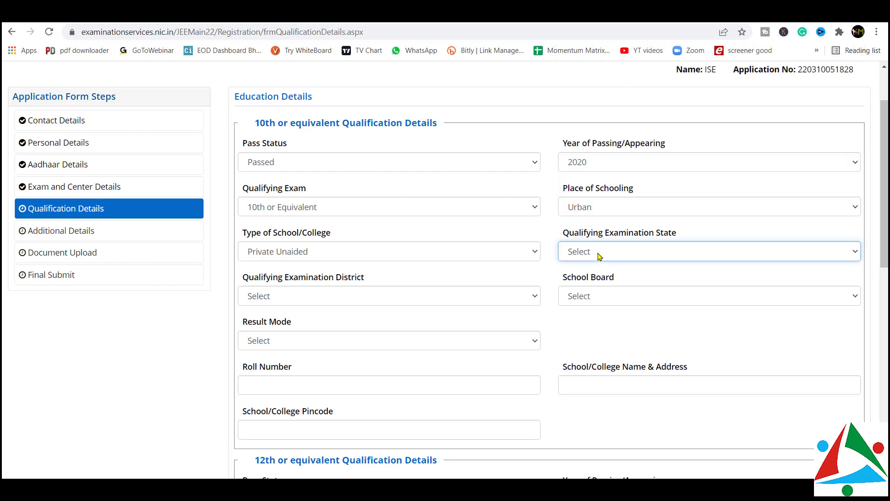
pyautogui.click(598, 256)
pyautogui.scroll(-1, 606, 168)
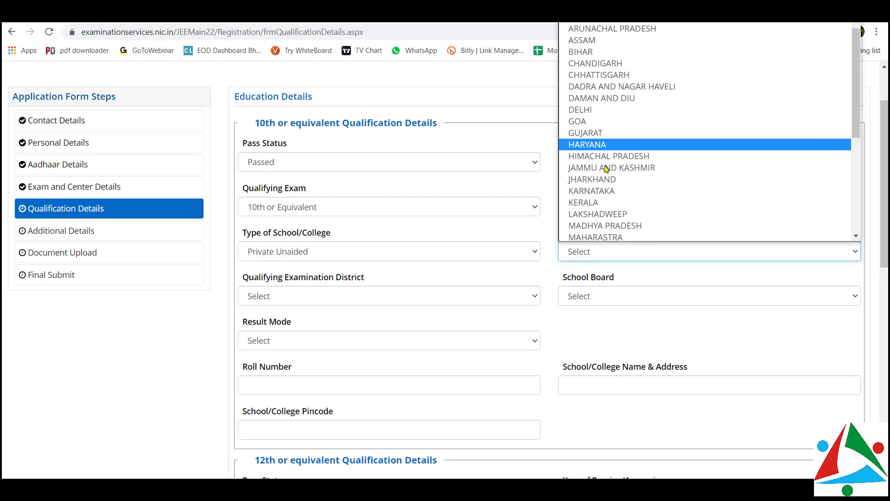
pyautogui.click(590, 236)
pyautogui.scroll(-1, 457, 245)
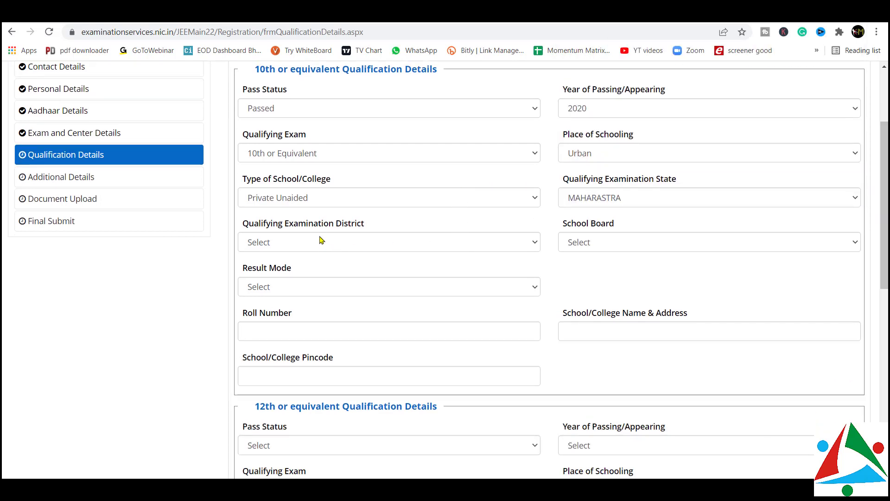
pyautogui.click(351, 247)
pyautogui.press('m')
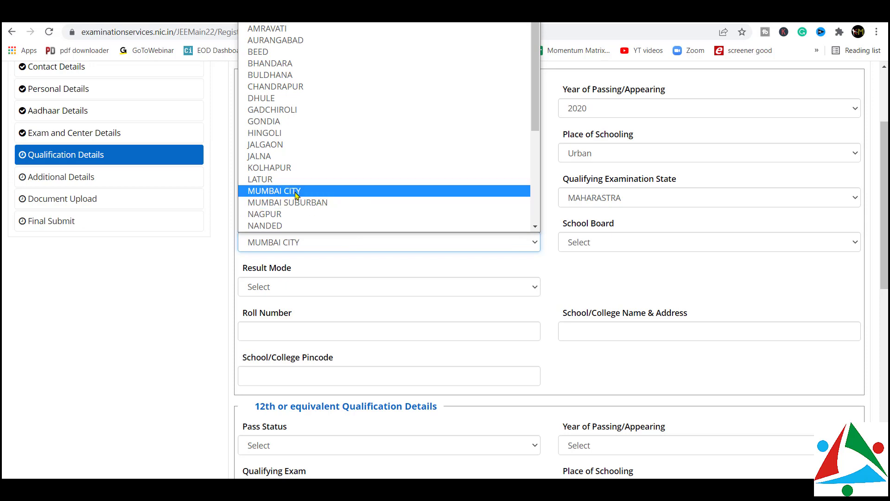
pyautogui.click(295, 204)
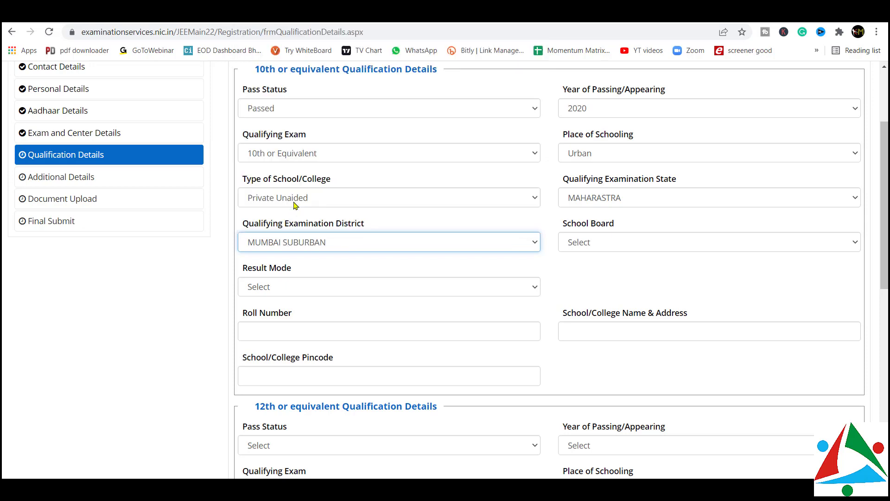
# Choose CBSE I (CBSE INTERNATIONAL) as the 10th school board
pyautogui.click(576, 241)
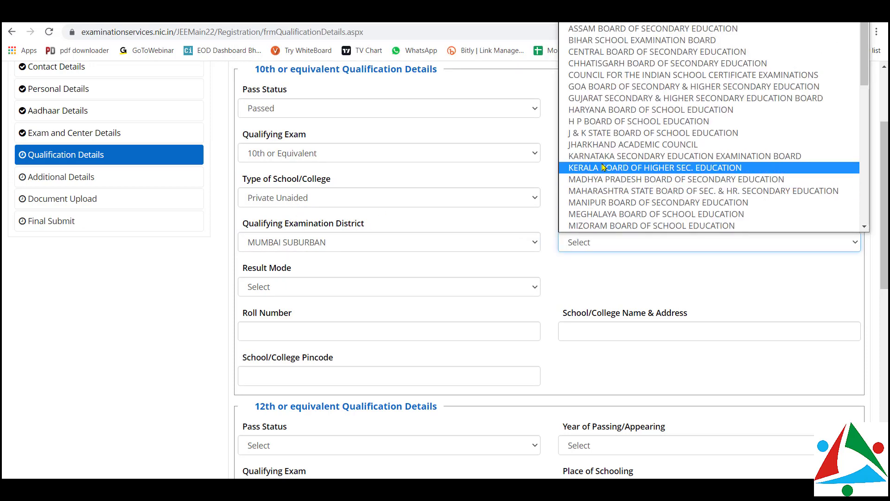
pyautogui.scroll(-4, 602, 167)
pyautogui.scroll(4, 603, 167)
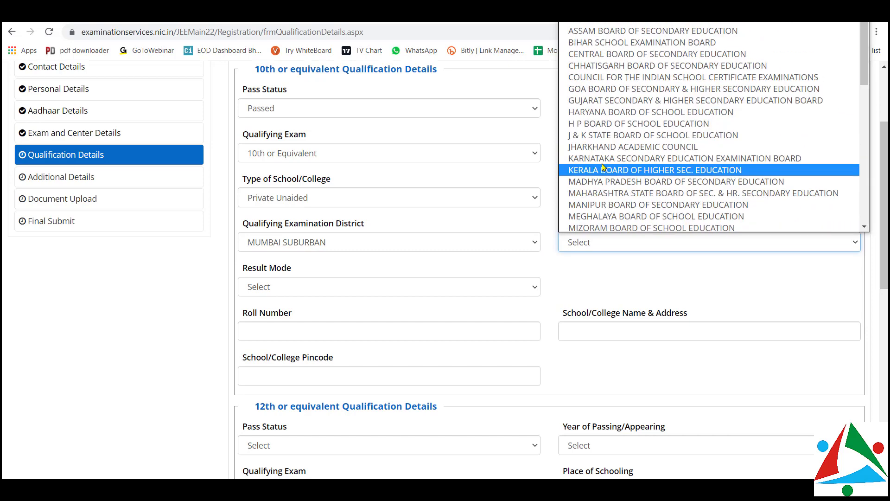
pyautogui.scroll(-5, 612, 158)
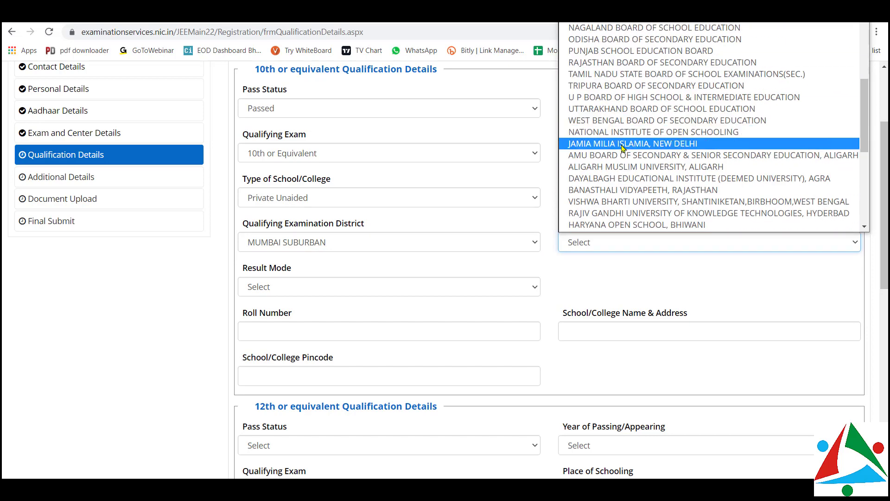
pyautogui.scroll(-6, 623, 147)
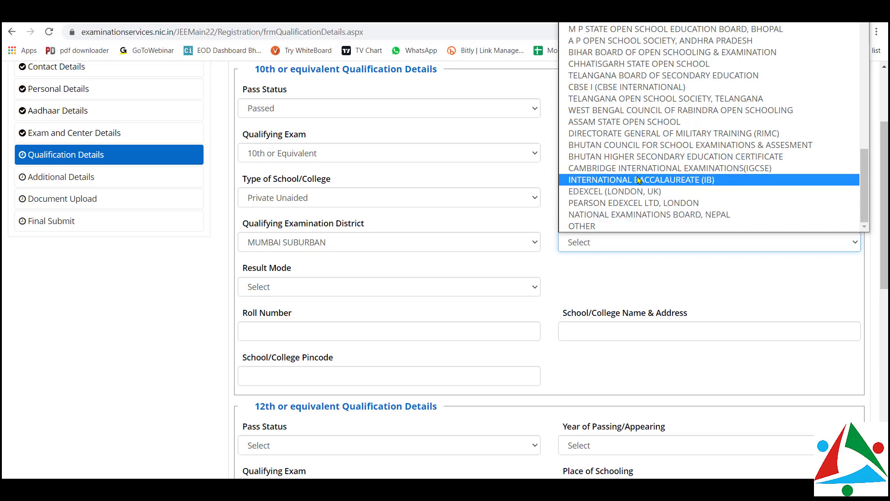
pyautogui.scroll(1, 638, 180)
pyautogui.click(611, 122)
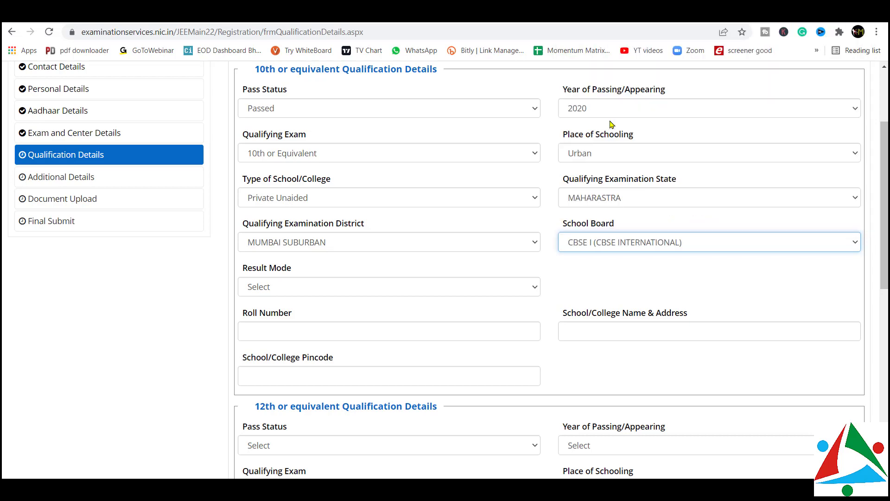
pyautogui.scroll(-2, 415, 220)
# Report the 10th result as CGPA 10 out of a maximum of 10
pyautogui.click(373, 199)
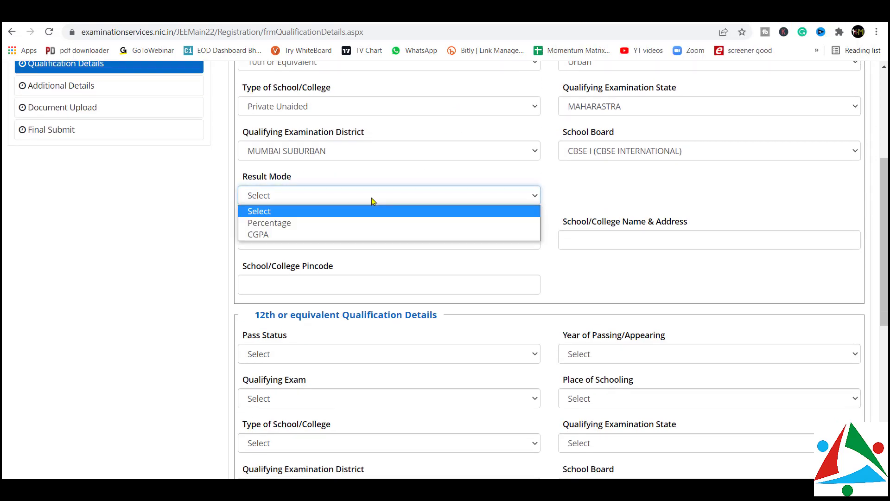
pyautogui.click(320, 235)
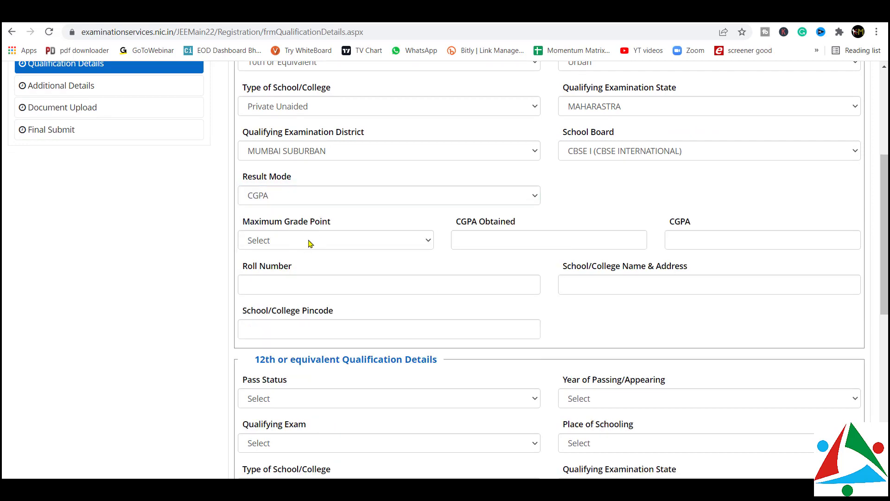
pyautogui.click(310, 241)
pyautogui.click(282, 270)
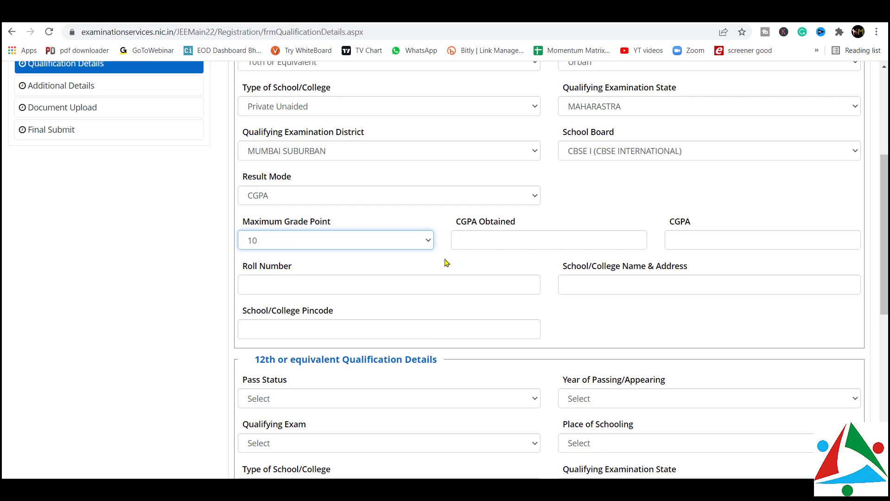
pyautogui.click(492, 241)
pyautogui.write('10')
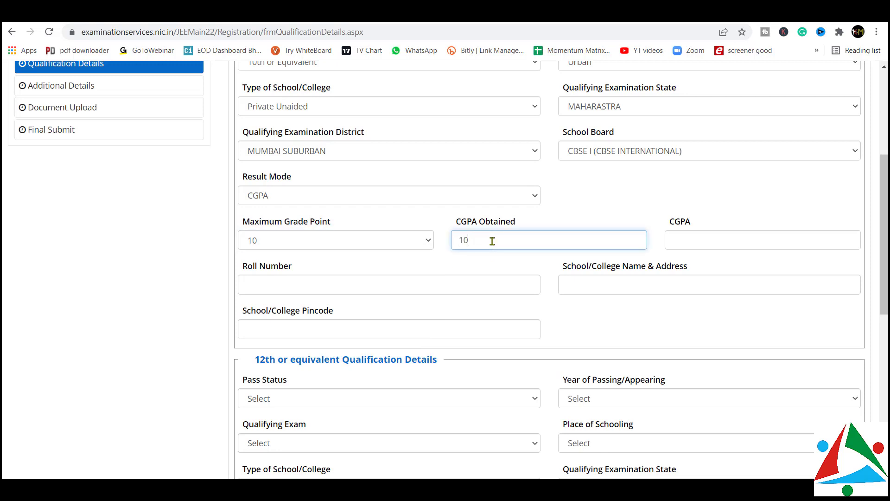
pyautogui.click(713, 238)
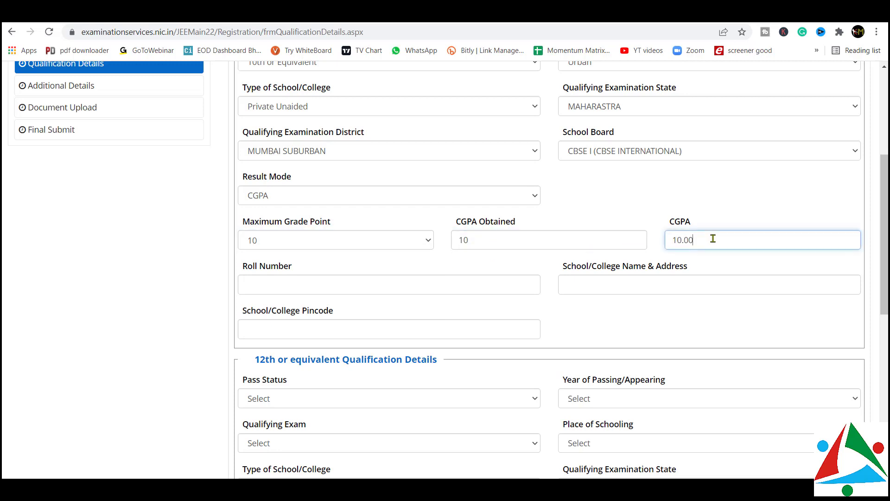
# Enter 'ise' as the 10th school name and address, dismissing the pincode suggestions
pyautogui.click(399, 281)
pyautogui.scroll(-3, 401, 277)
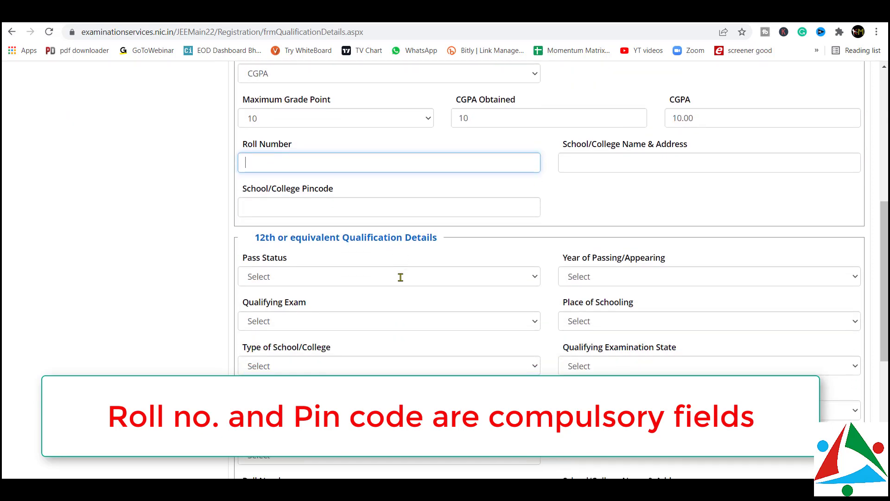
pyautogui.click(582, 164)
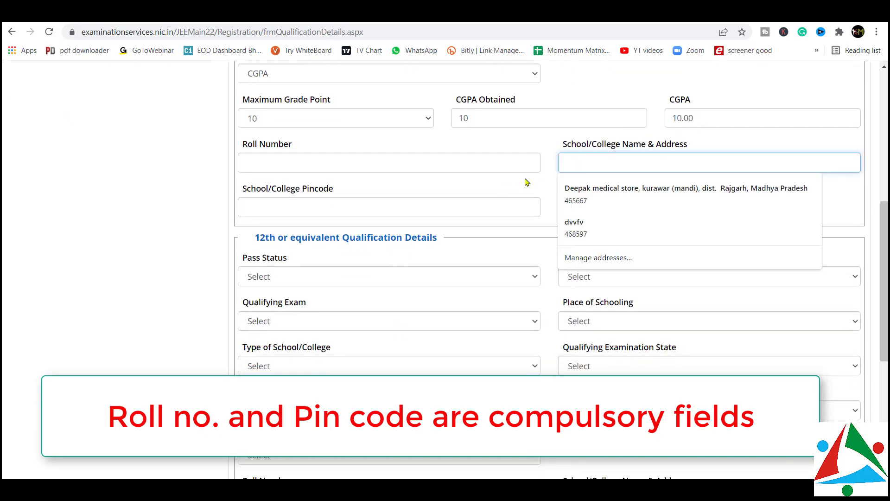
pyautogui.moveTo(526, 180); pyautogui.dragTo(578, 165)
pyautogui.click(578, 166)
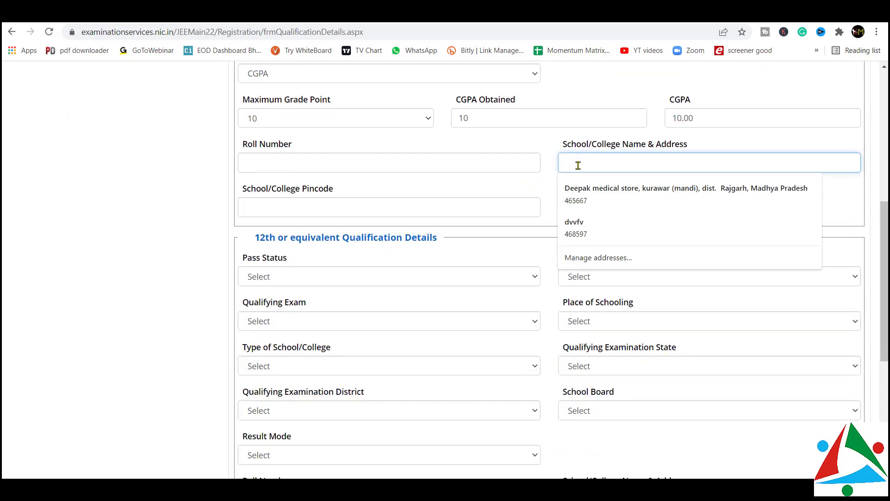
pyautogui.write('ise')
pyautogui.click(410, 202)
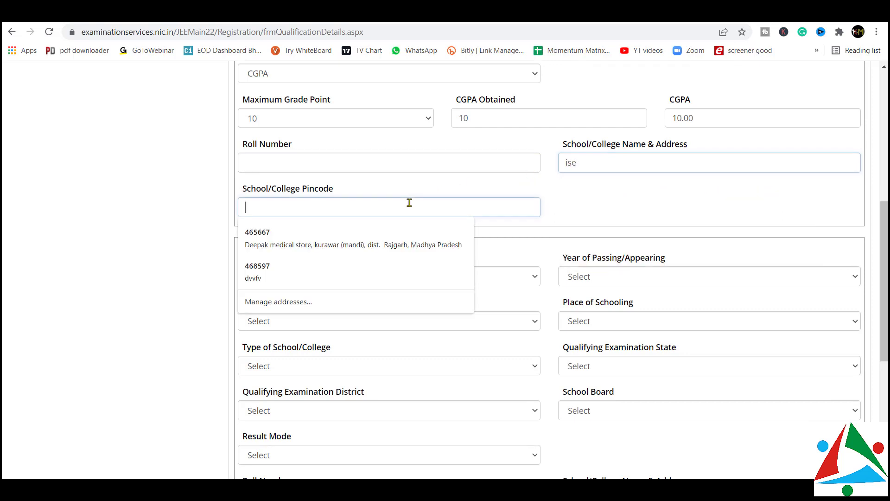
pyautogui.click(144, 204)
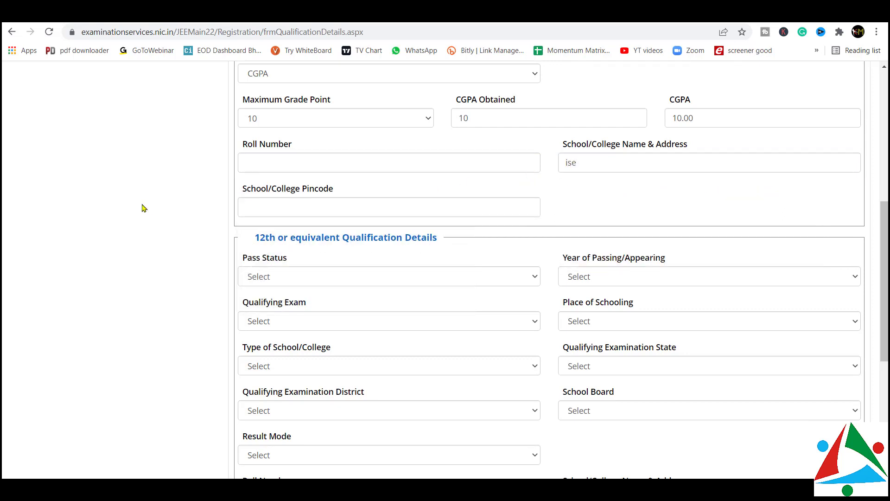
pyautogui.scroll(-2, 143, 205)
# Mark the 12th as Appearing in the Intermediate exam, Urban, Private Unaided school
pyautogui.click(355, 166)
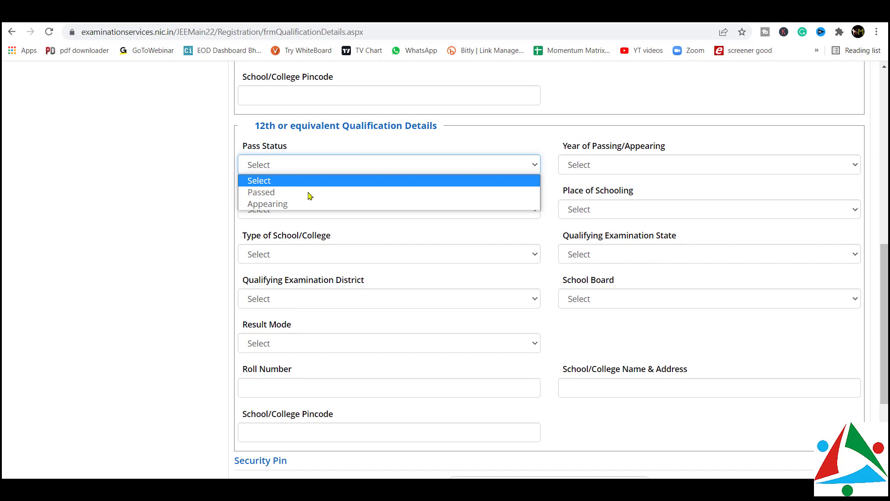
pyautogui.click(295, 205)
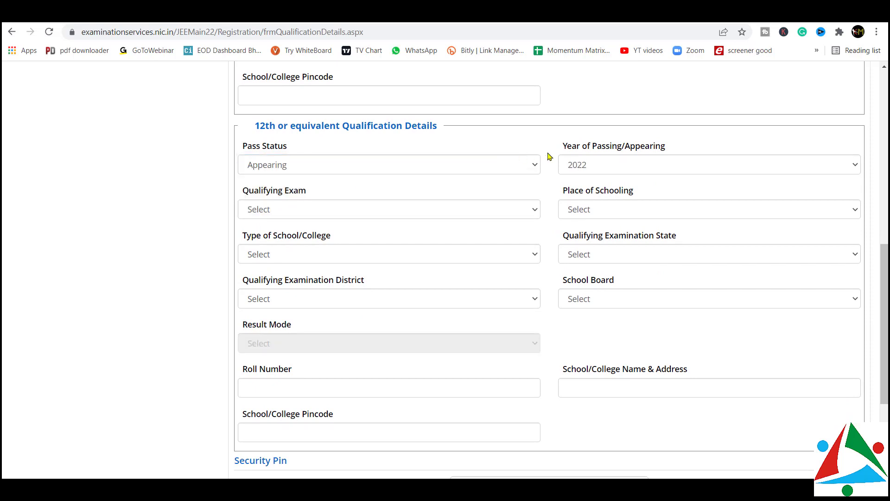
pyautogui.click(348, 215)
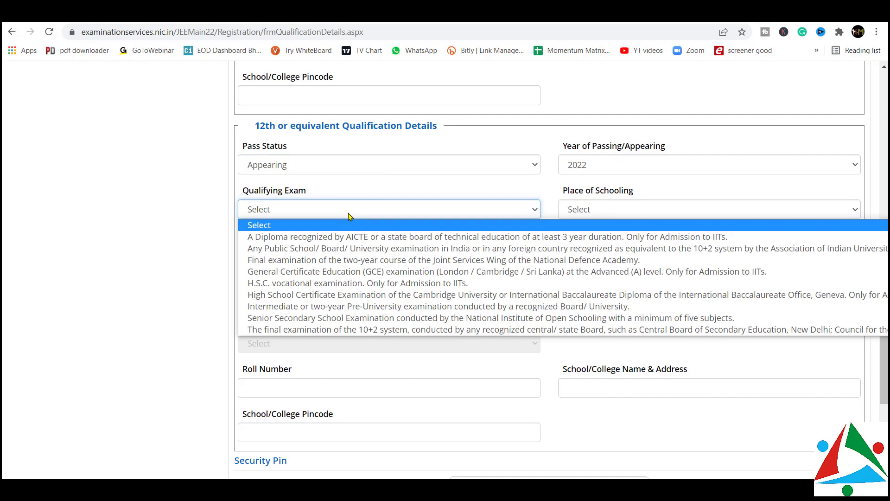
pyautogui.click(340, 306)
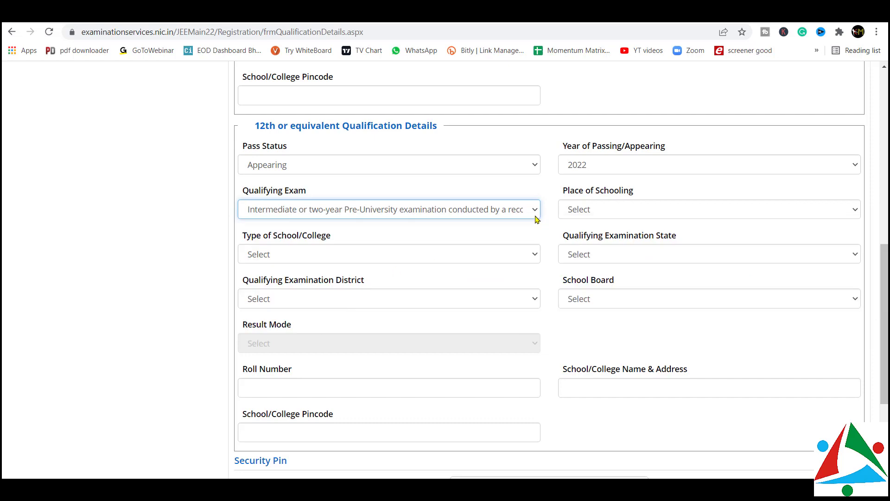
pyautogui.click(627, 210)
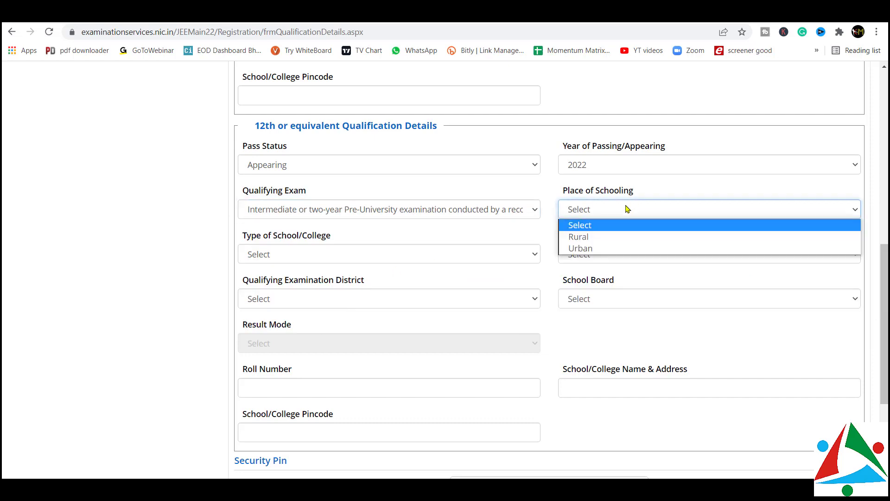
pyautogui.click(596, 249)
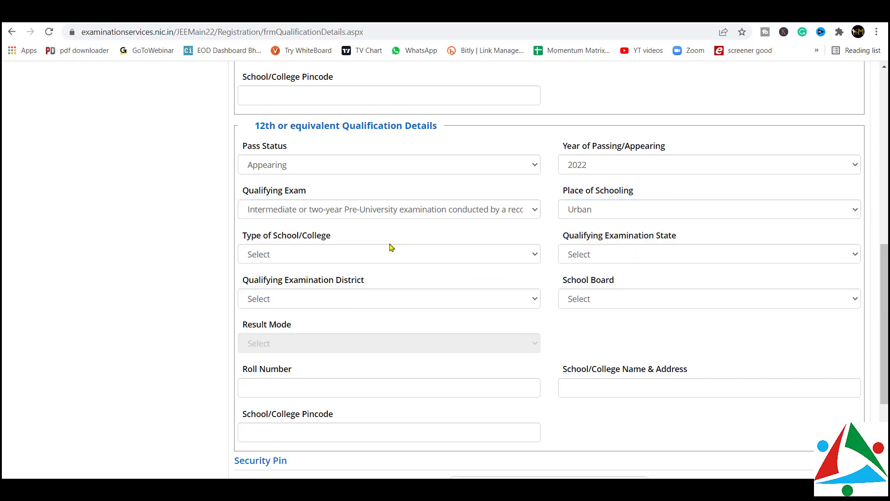
pyautogui.click(364, 256)
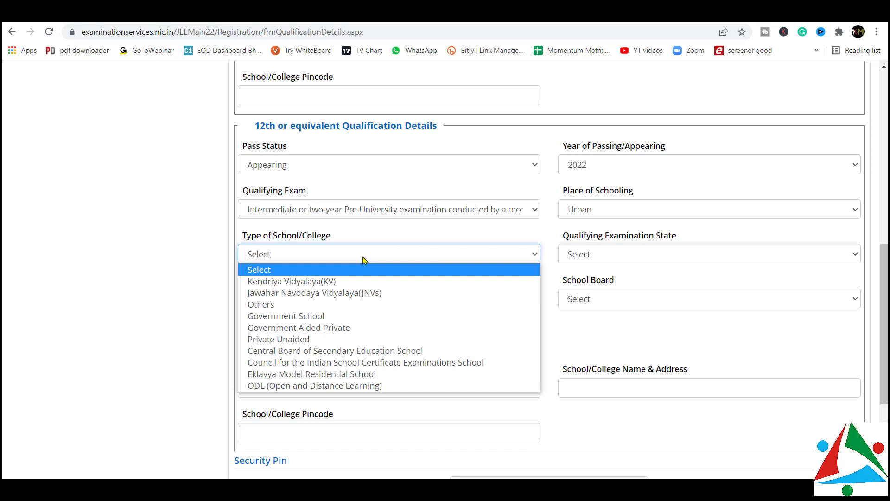
pyautogui.click(309, 339)
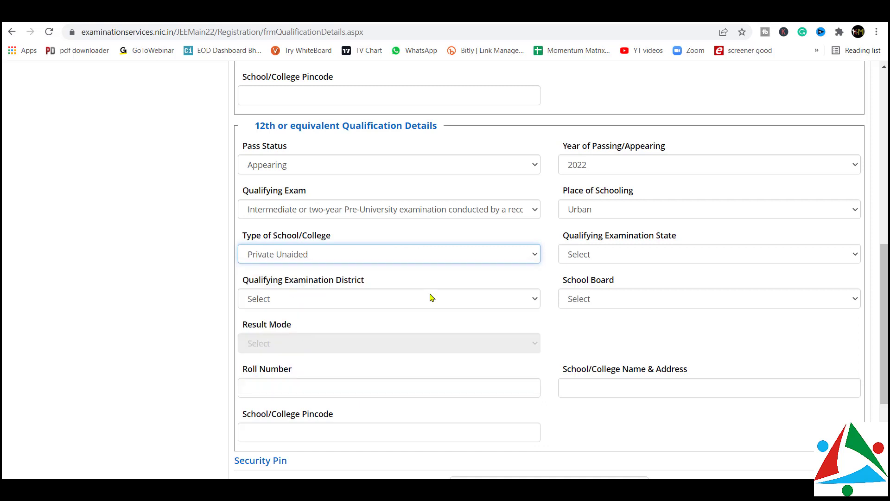
# Set the 12th state MAHARASTRA, district MUMBAI SUBURBAN, and Maharashtra State Board
pyautogui.click(577, 254)
pyautogui.press('m')
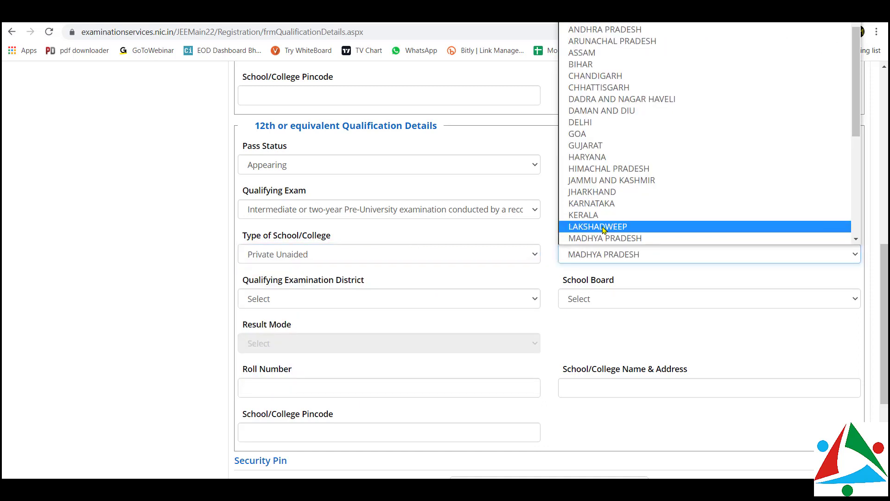
pyautogui.scroll(-2, 598, 173)
pyautogui.click(598, 194)
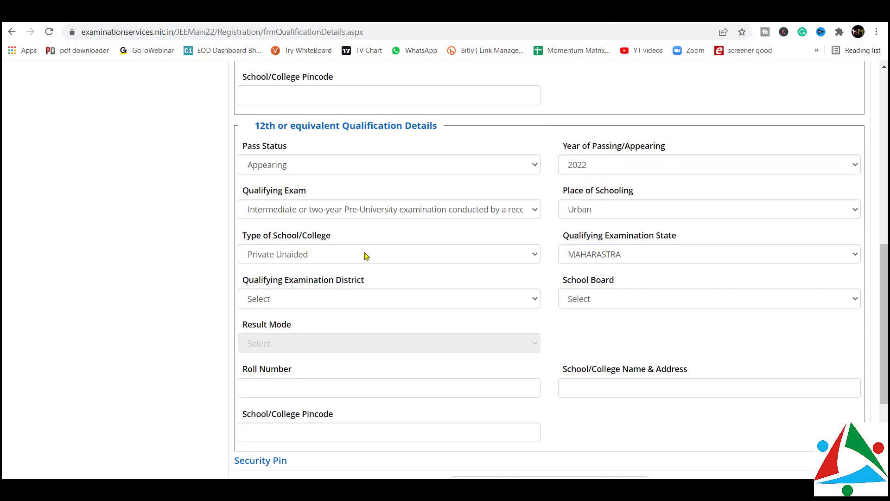
pyautogui.click(345, 298)
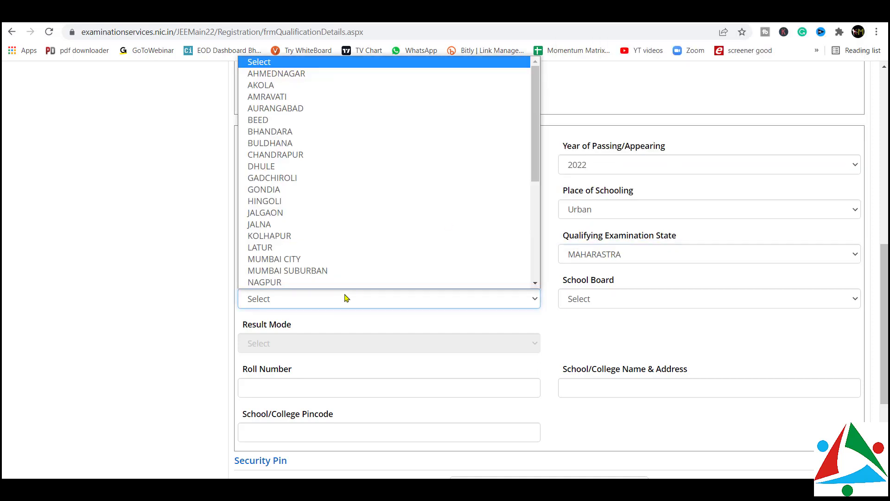
pyautogui.click(280, 272)
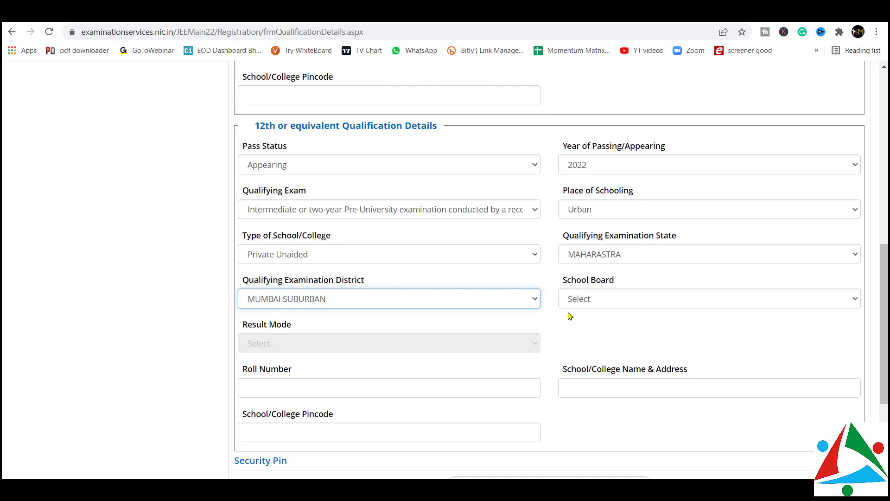
pyautogui.click(594, 304)
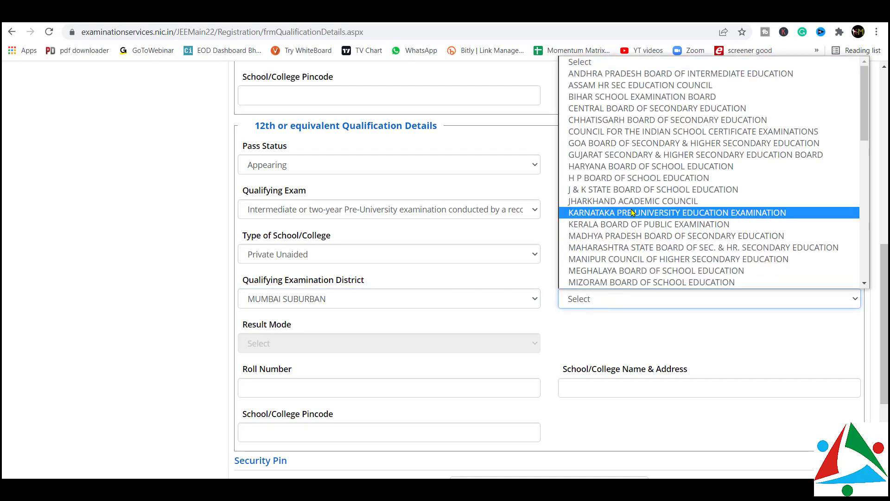
pyautogui.press('m')
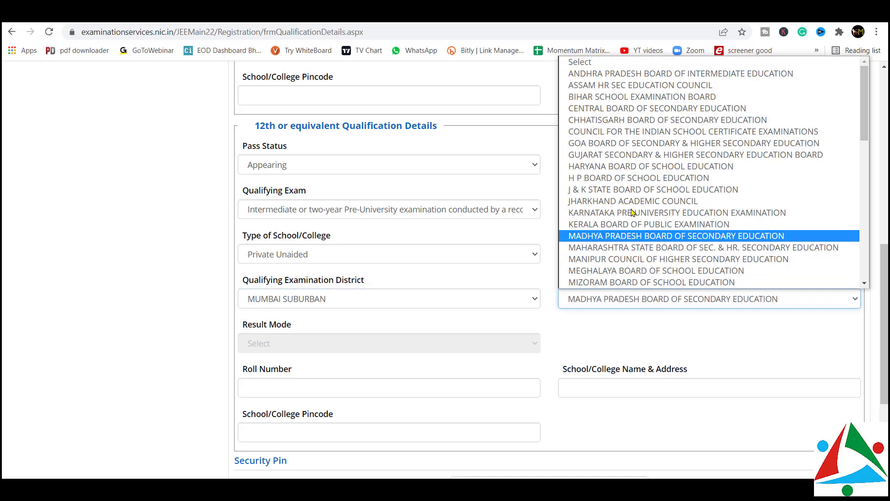
pyautogui.press('Down')
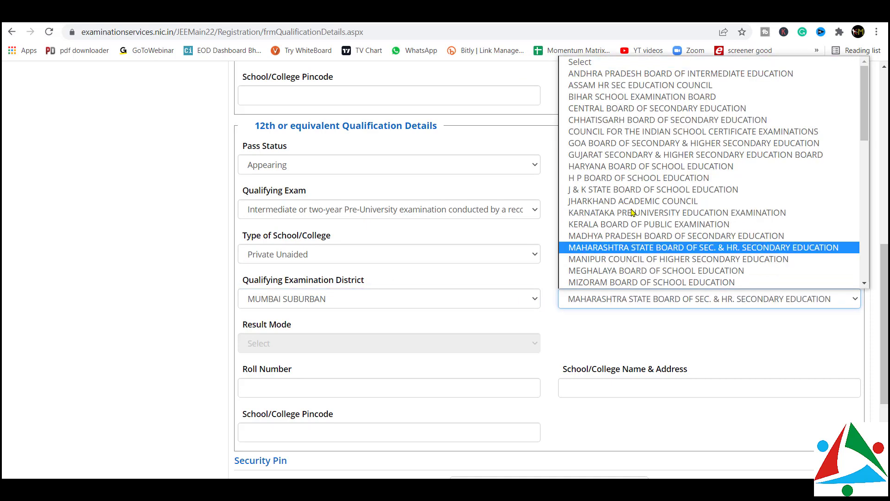
pyautogui.click(638, 249)
pyautogui.scroll(-3, 424, 282)
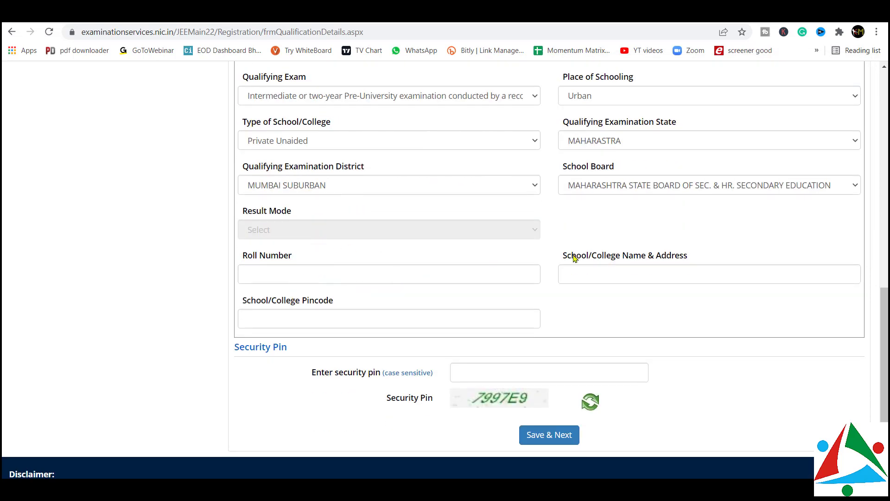
# Enter 'prakash' as the 12th school name and fill in the security pin
pyautogui.click(591, 273)
pyautogui.write('prakash')
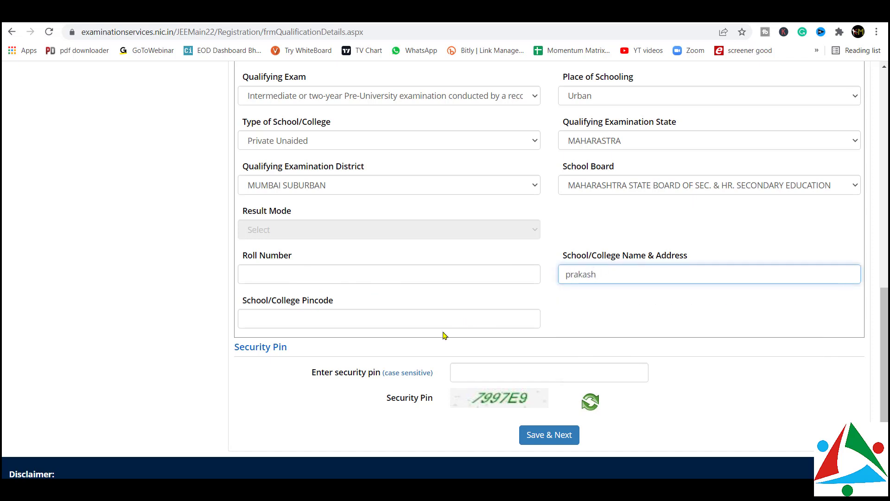
pyautogui.click(449, 318)
pyautogui.scroll(-1, 511, 305)
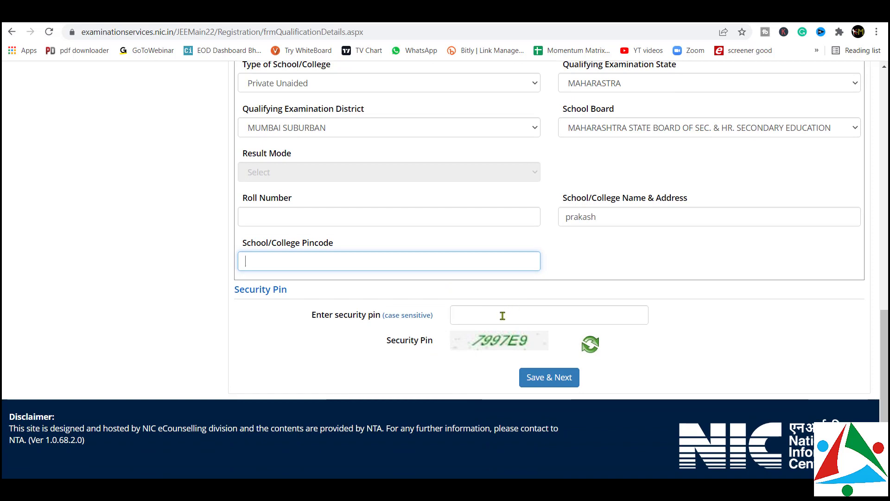
pyautogui.click(502, 316)
pyautogui.write('799')
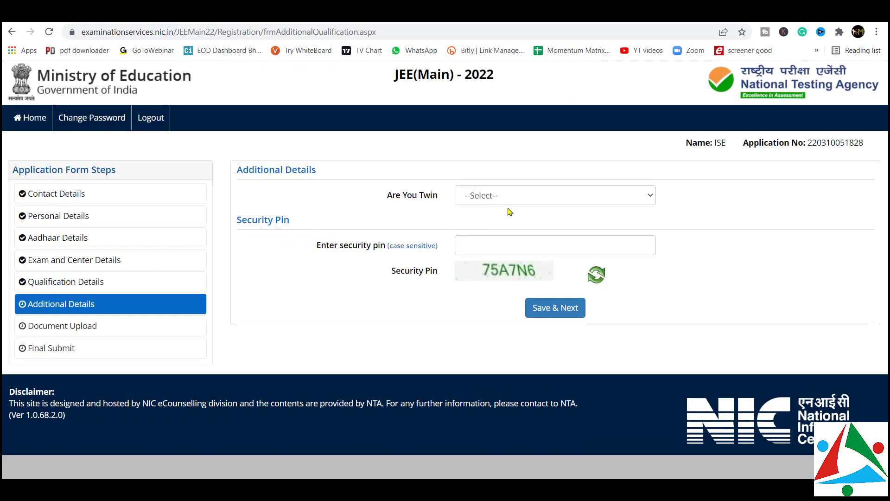
# Answer No to the 'Are You Twin' question on Additional Details
pyautogui.click(507, 200)
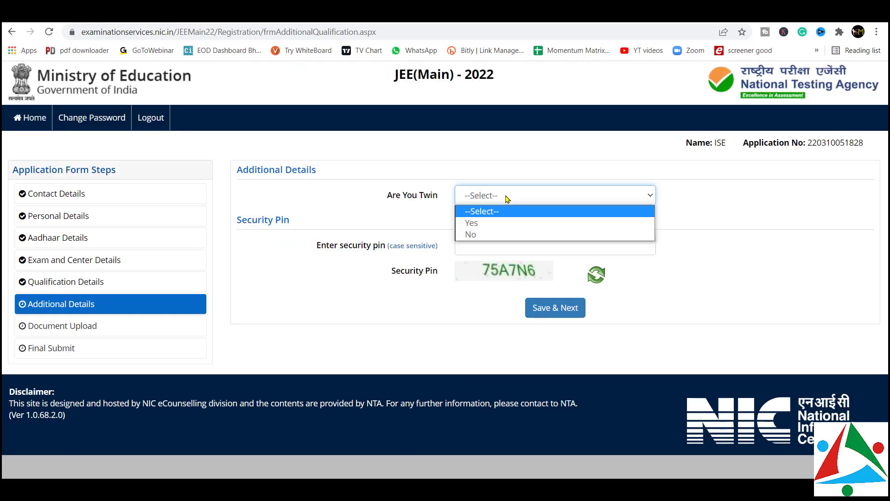
pyautogui.click(512, 234)
pyautogui.click(510, 240)
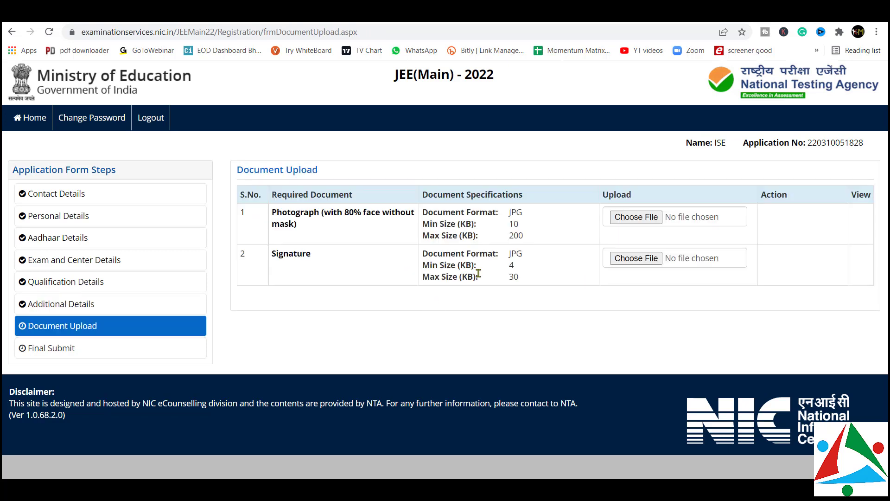